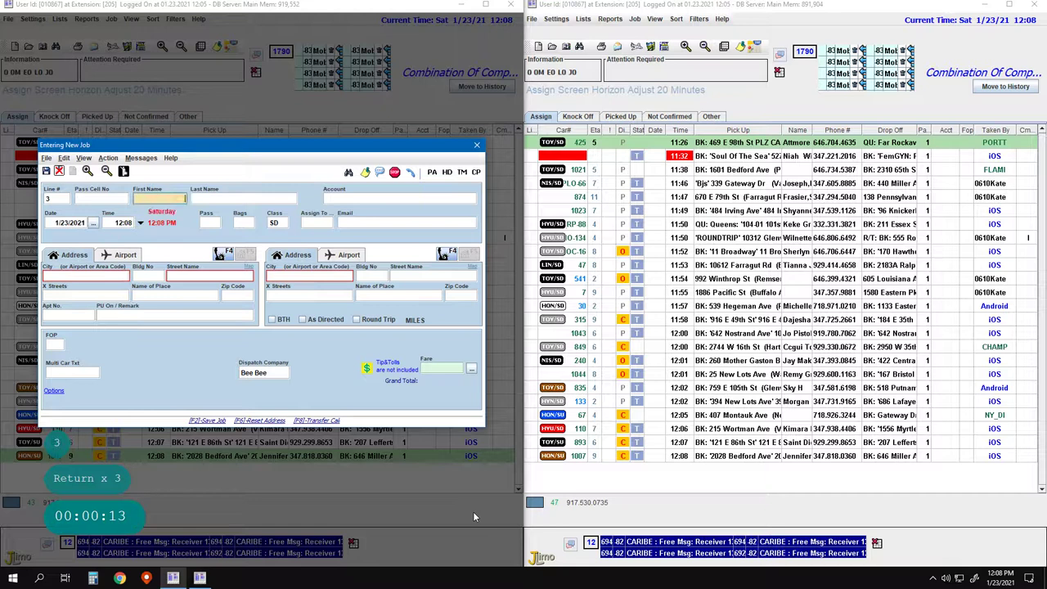
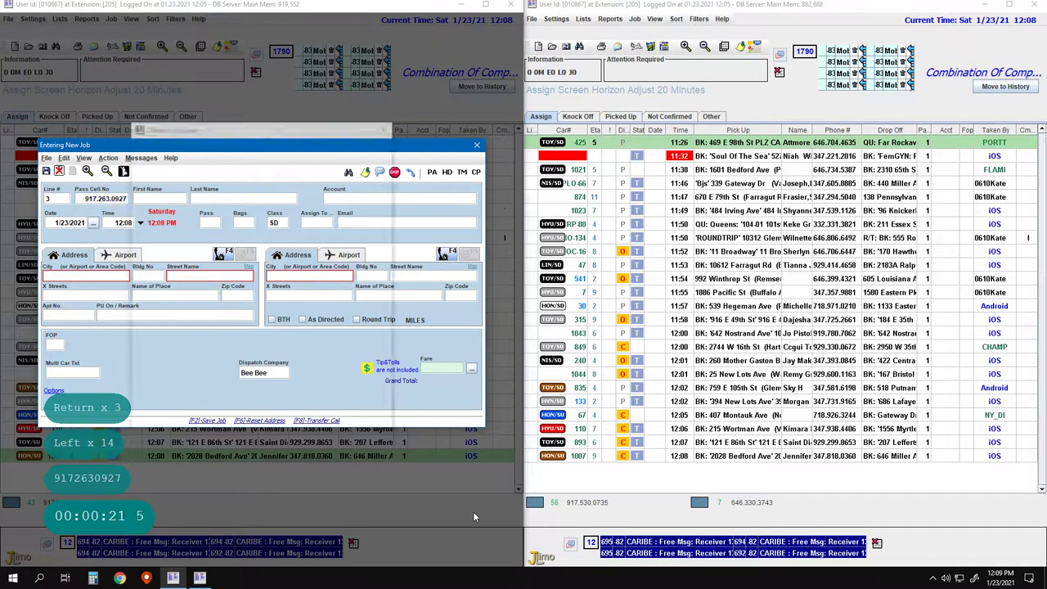
Enter the passenger's cell phone number on the line 3 job so the pickup auto-fills
key(Return)
key(Return)
key(Return)
key(Return)
key(Return)
key(Return)
key(Return)
key(Return)
key(Return)
Replace the prefilled pickup with the passenger's address on 1 Ave, NYC 10003
key(Left)
key(Left)
key(Left)
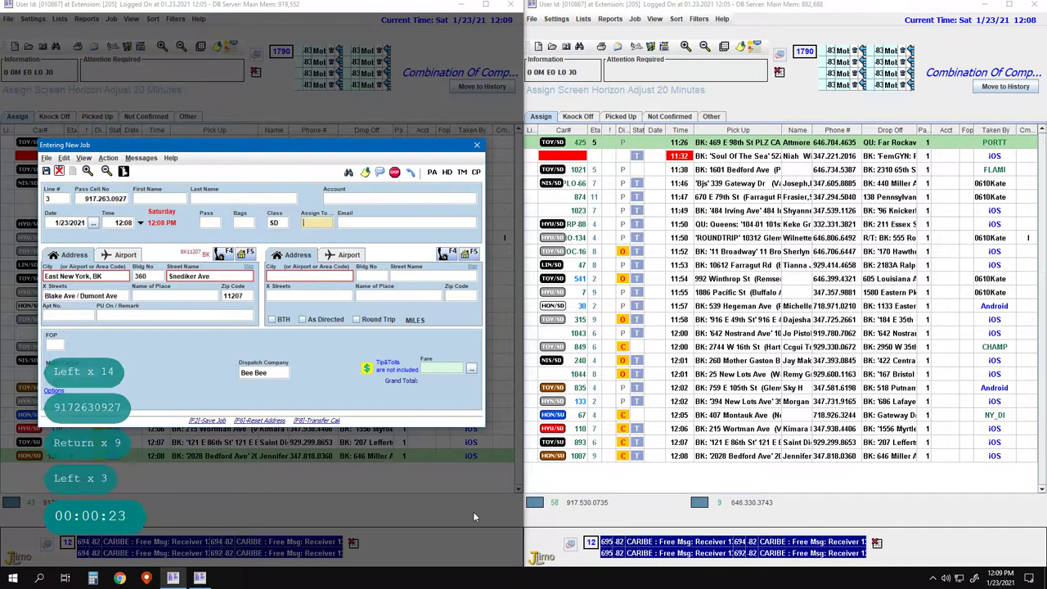
key(Right)
key(Right)
key(Right)
key(Right)
key(Right)
key(Right)
key(Right)
key(ctrl+Delete)
key(ctrl+End)
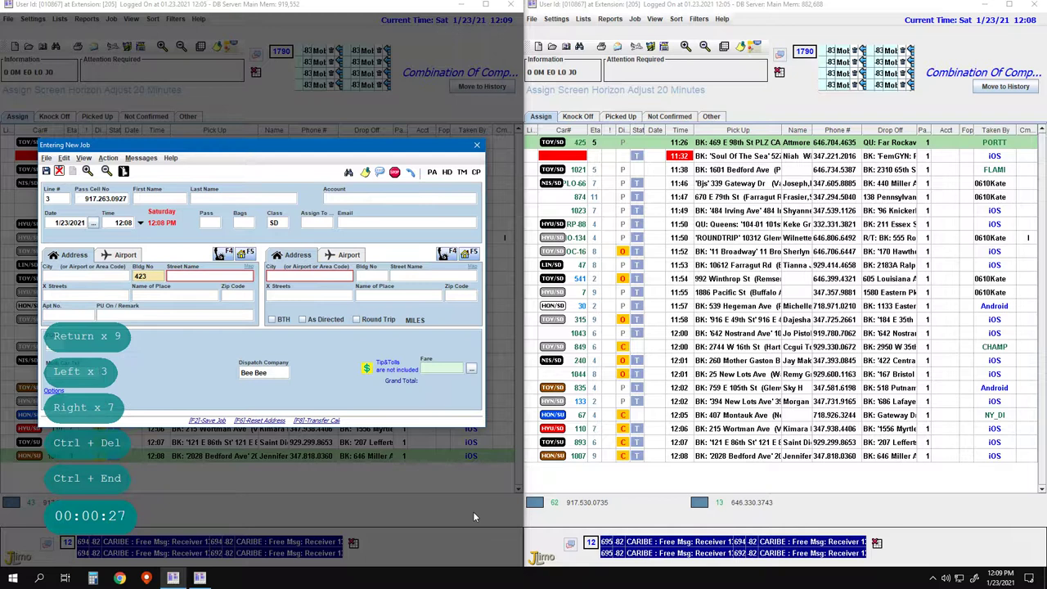
key(space)
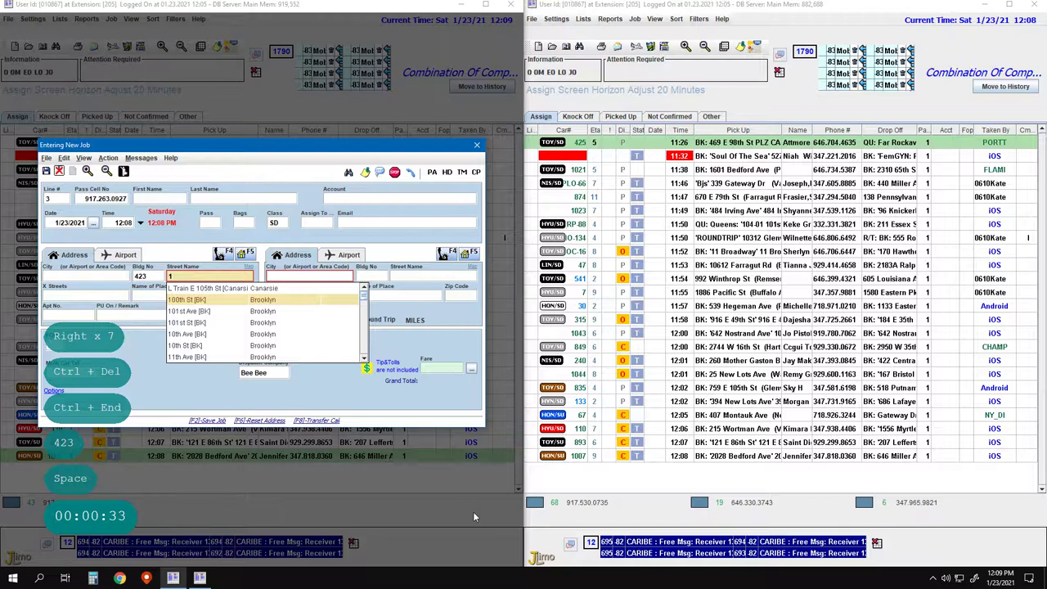
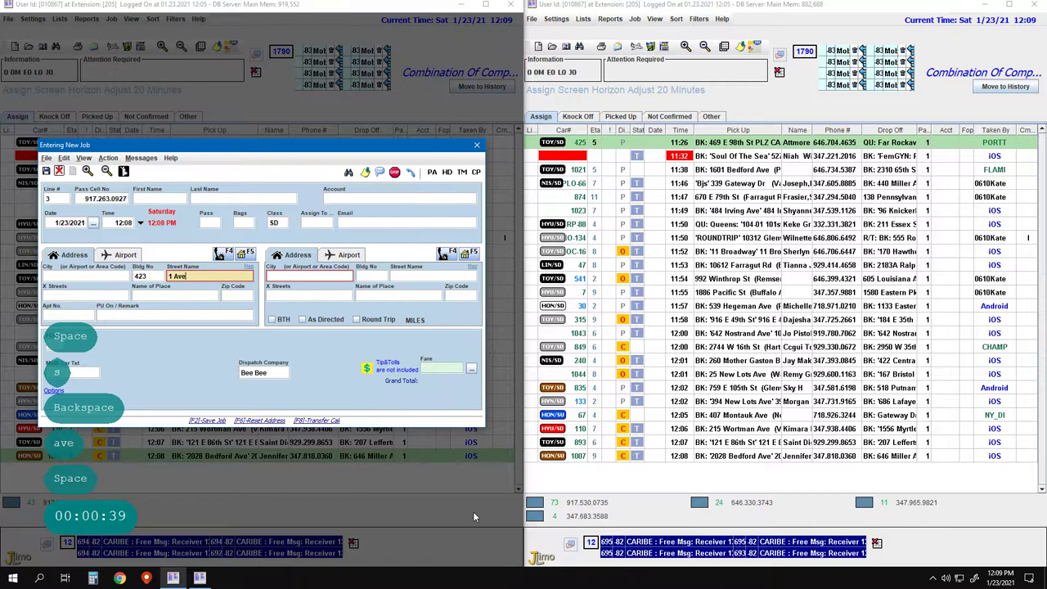
key(Return)
Add apartment note 'Call' and pickup remark 'Latina'
key(Left)
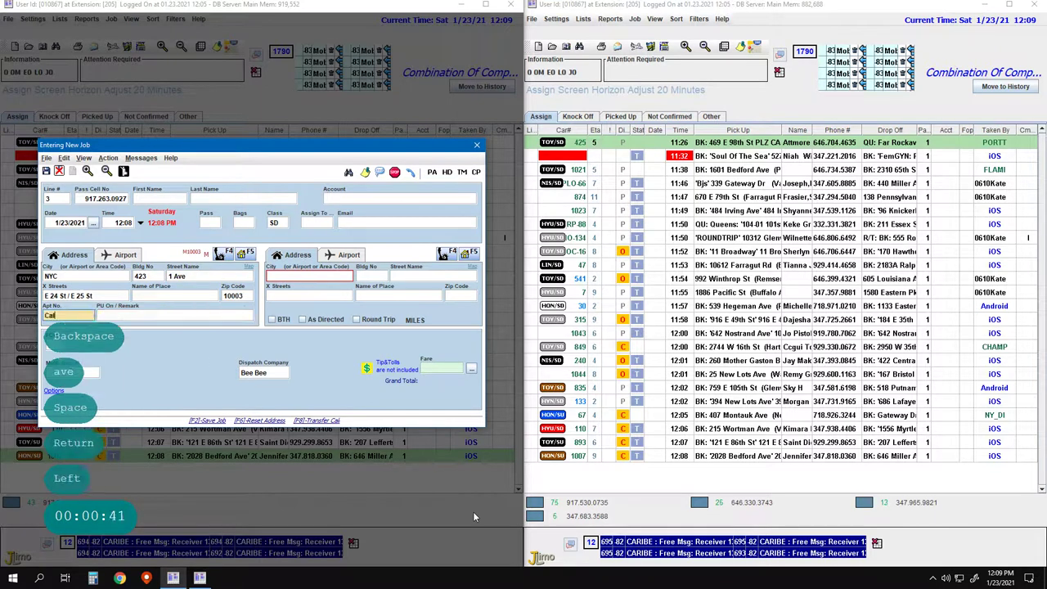
text(Call)
key(Return)
text(Latina)
key(Return)
key(Return)
key(Return)
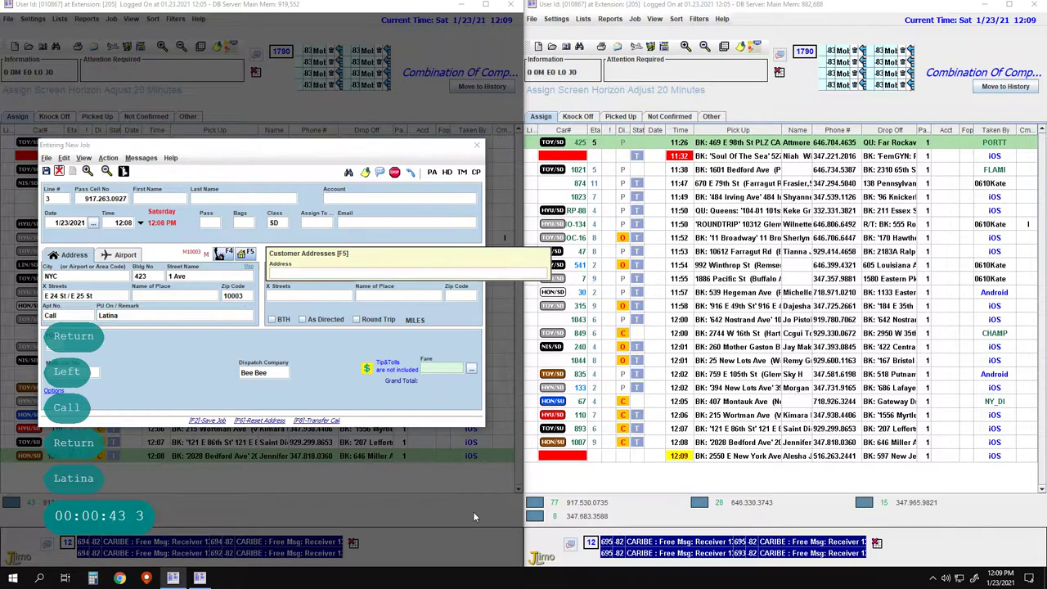
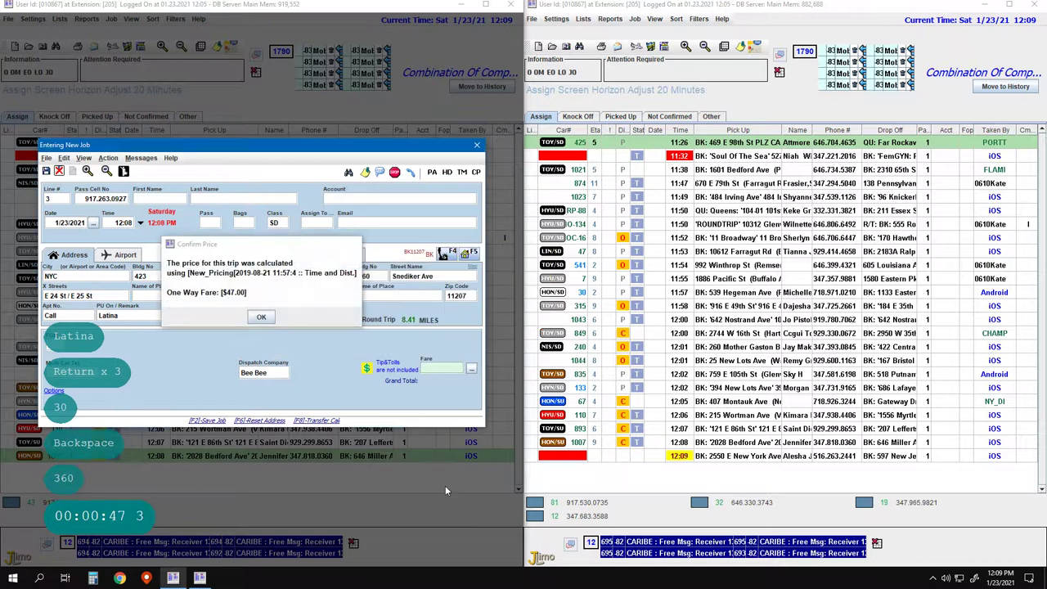
Filter the job list by pickup 423, then return to the full list
click(627, 501)
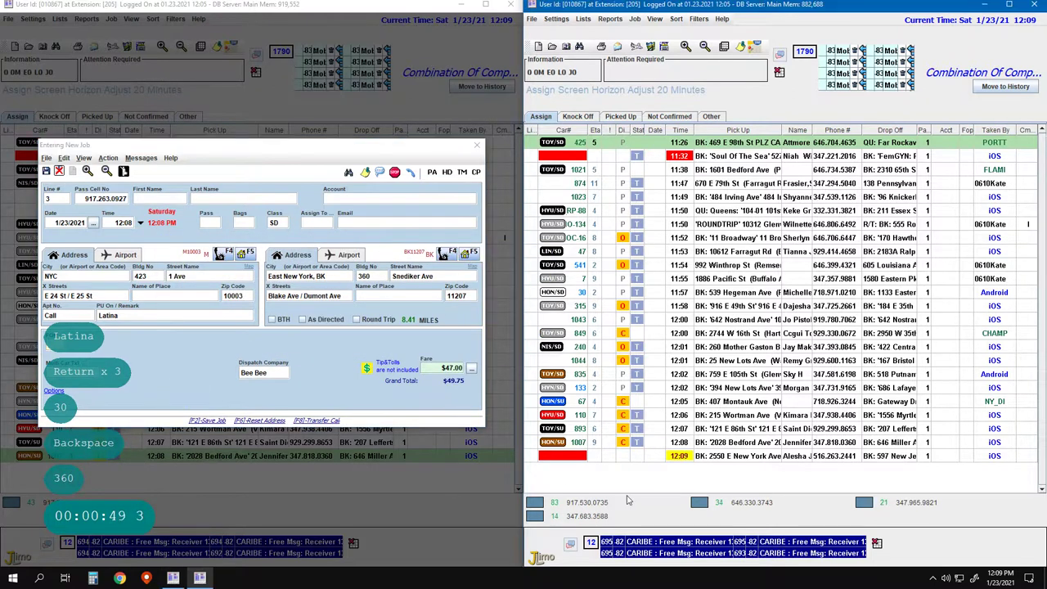
key(Return)
key(Return)
key(Return)
text(42)
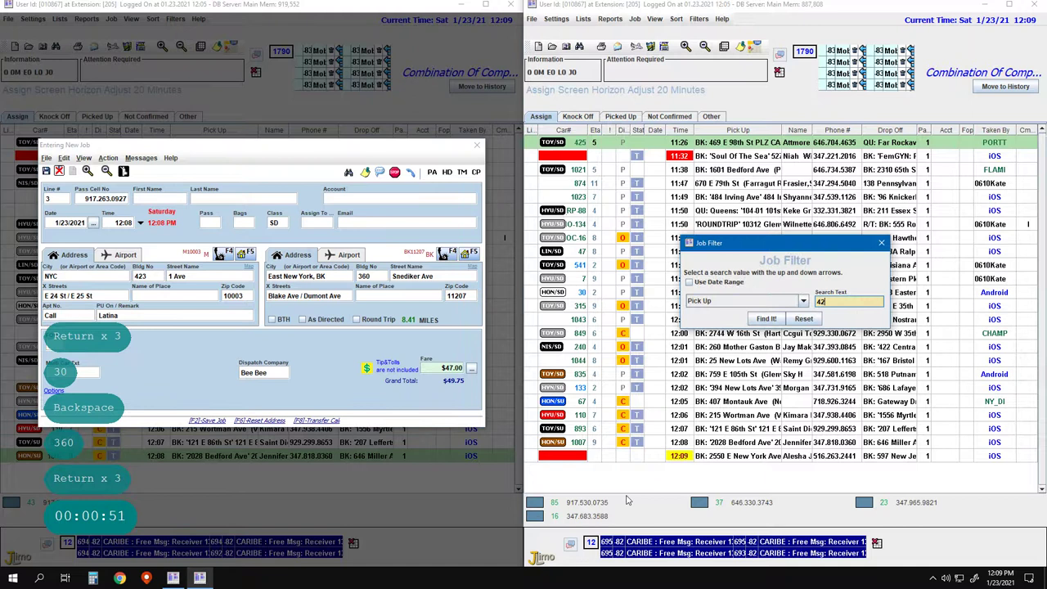
text(3)
key(Return)
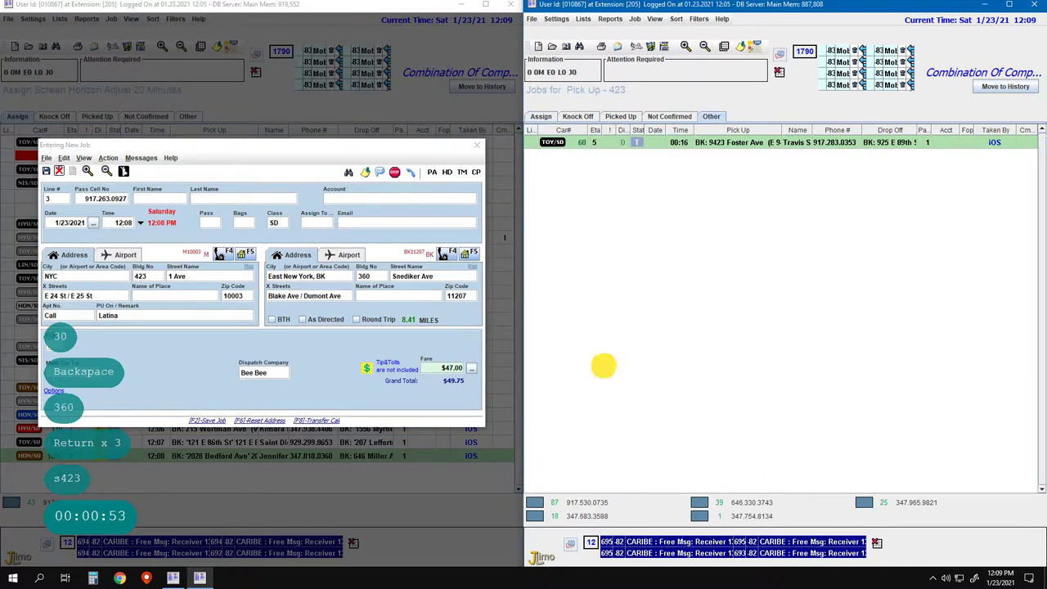
key(Return)
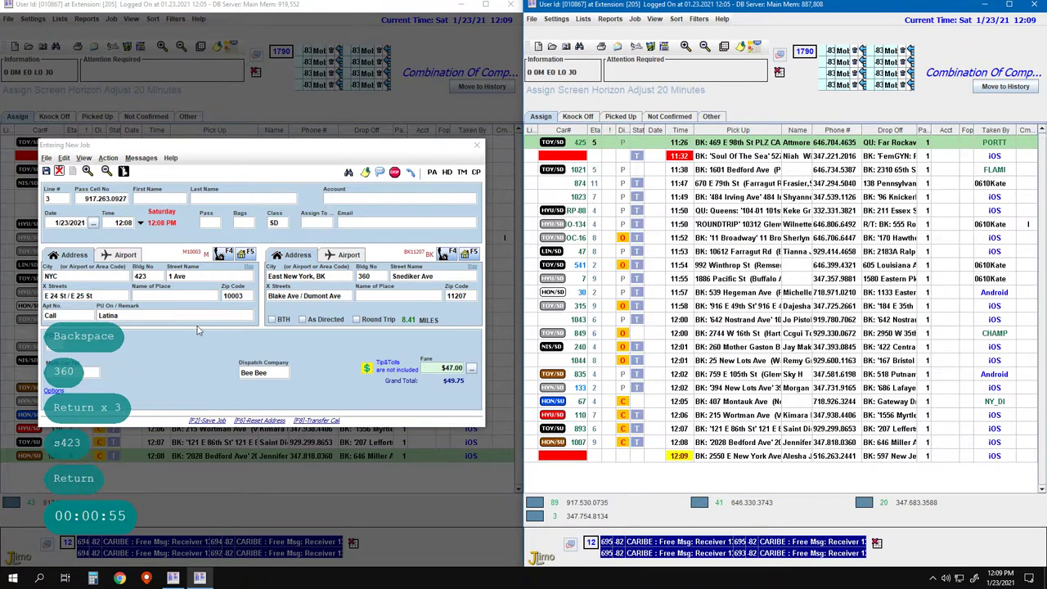
click(196, 314)
text(a)
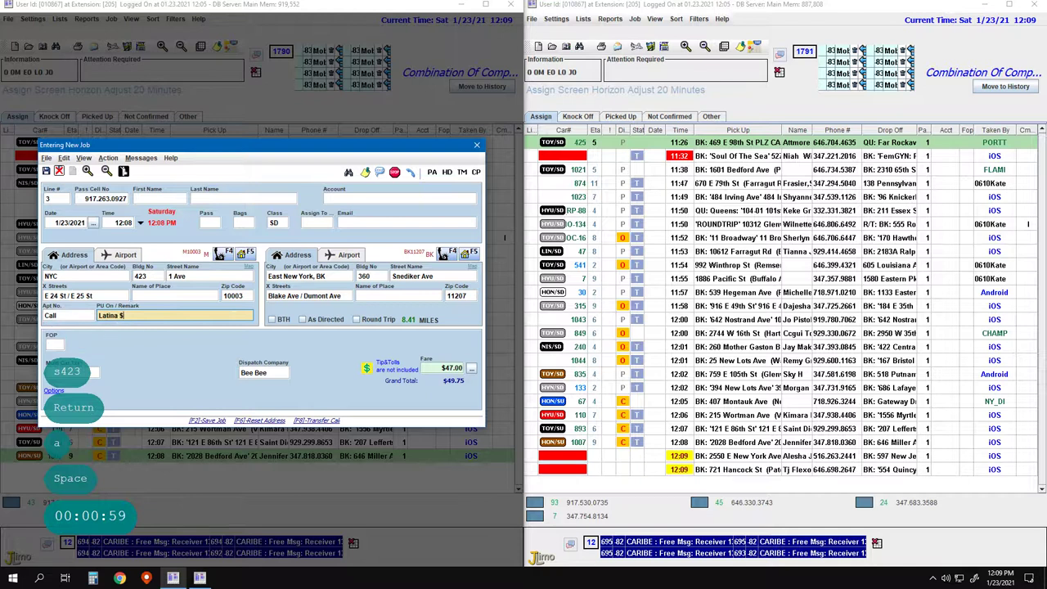
Change the pickup remark to '$49.75 Latina' and save the job to the list
key(shift+4)
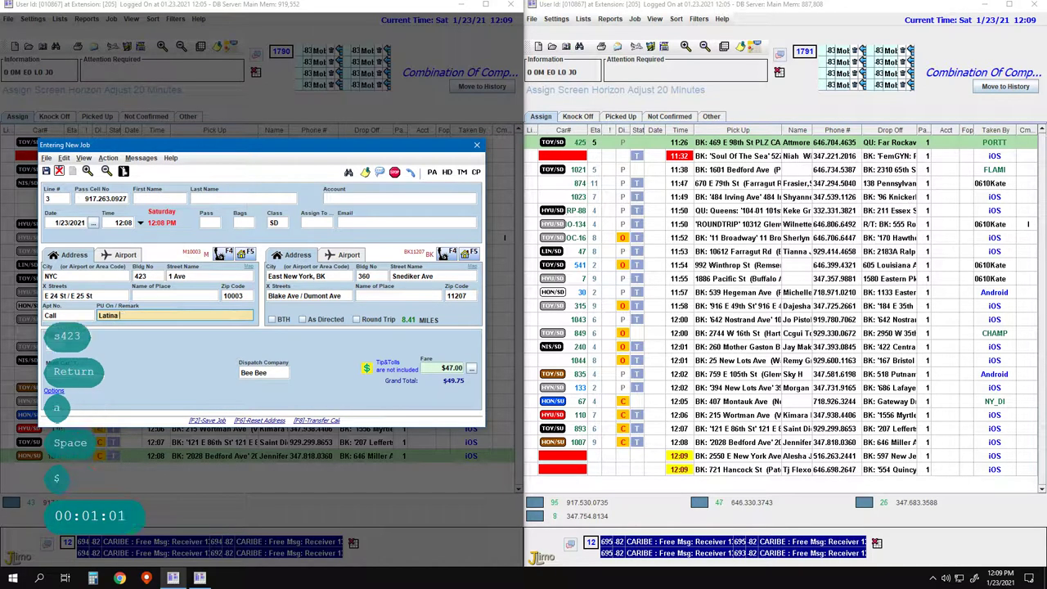
key(BackSpace)
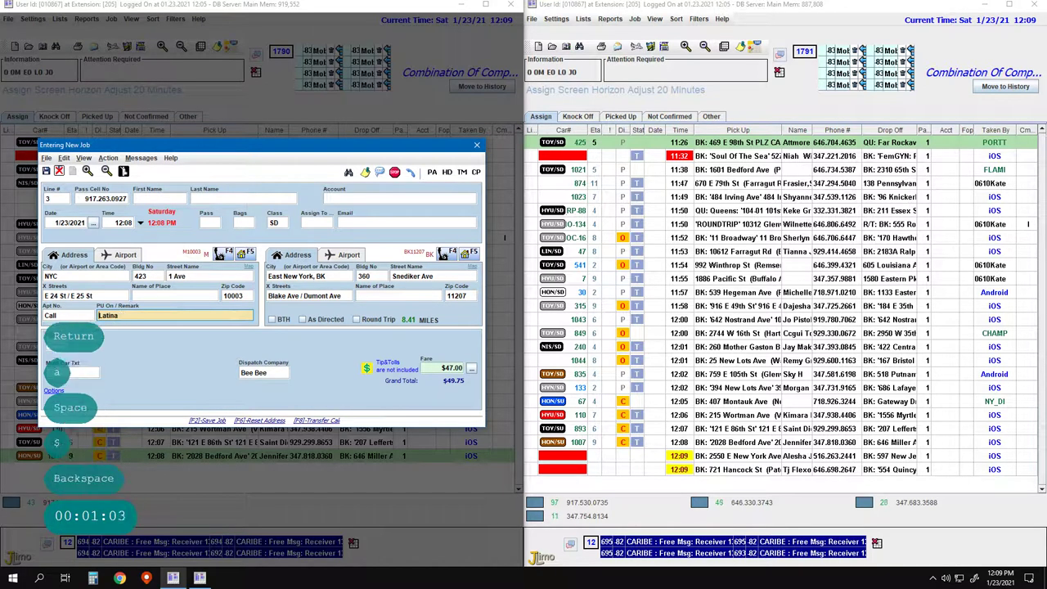
key(Home)
text(49)
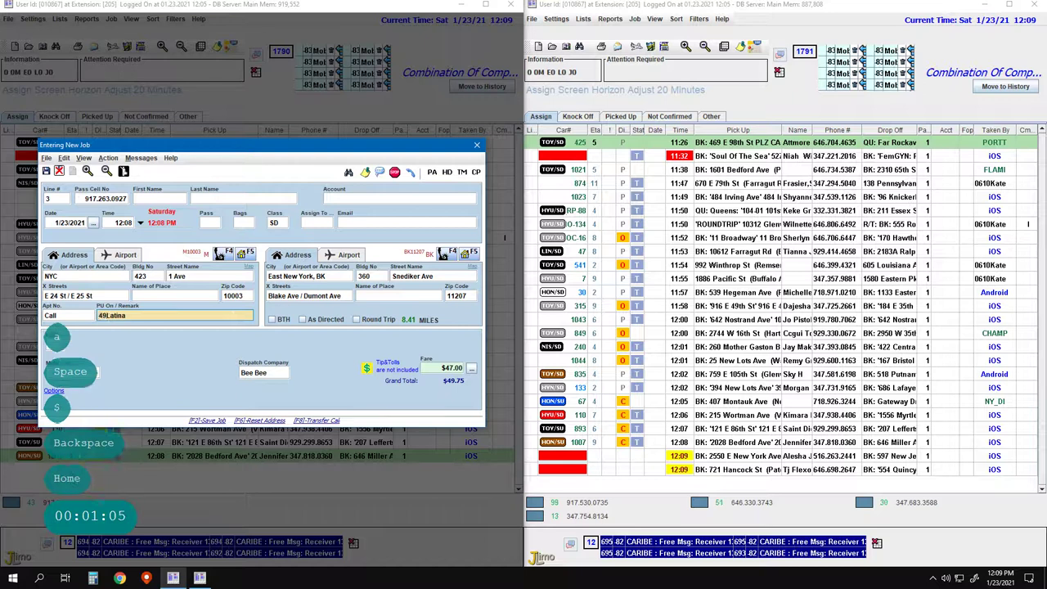
key(BackSpace)
key(BackSpace)
text($)
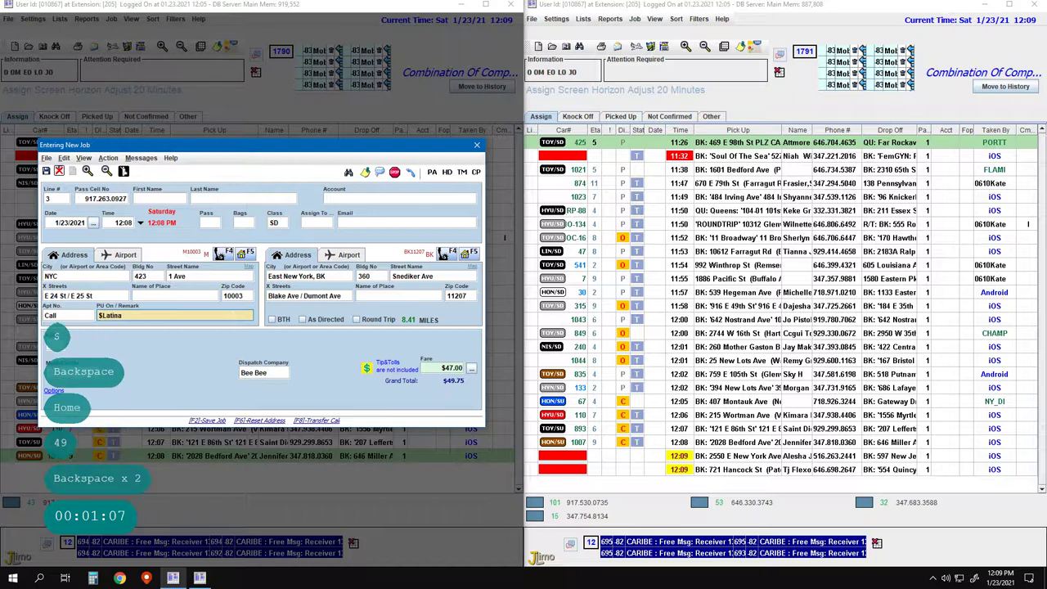
text(49.75)
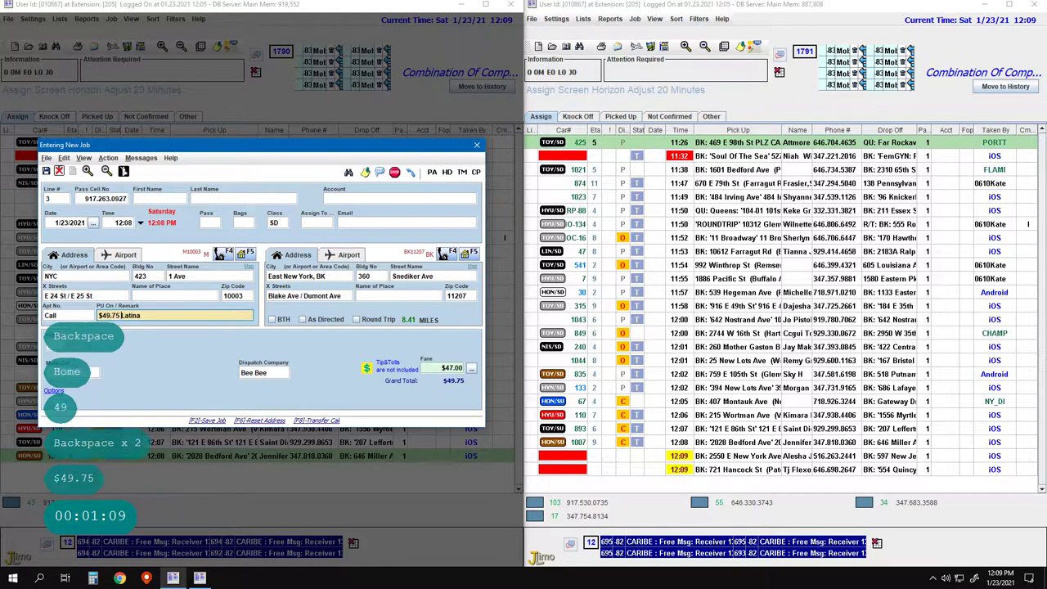
click(309, 276)
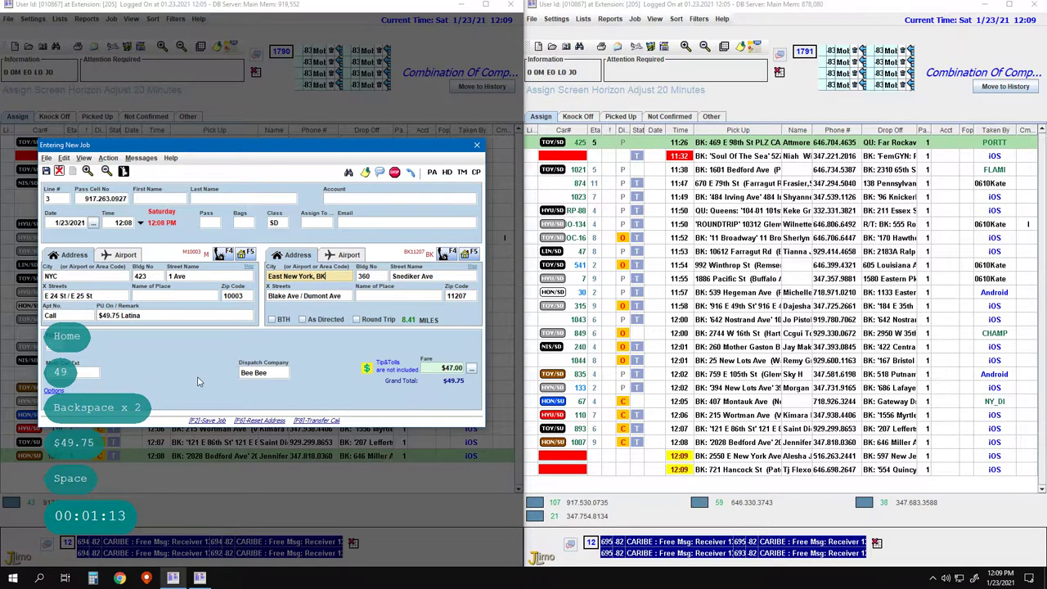
key(Return)
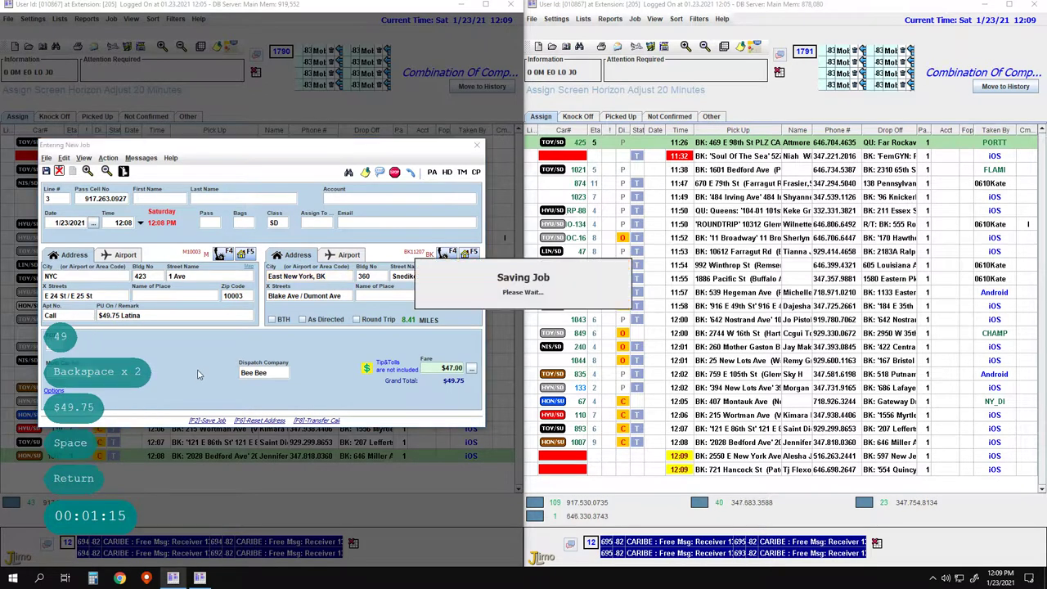
key(F2)
key(F2)
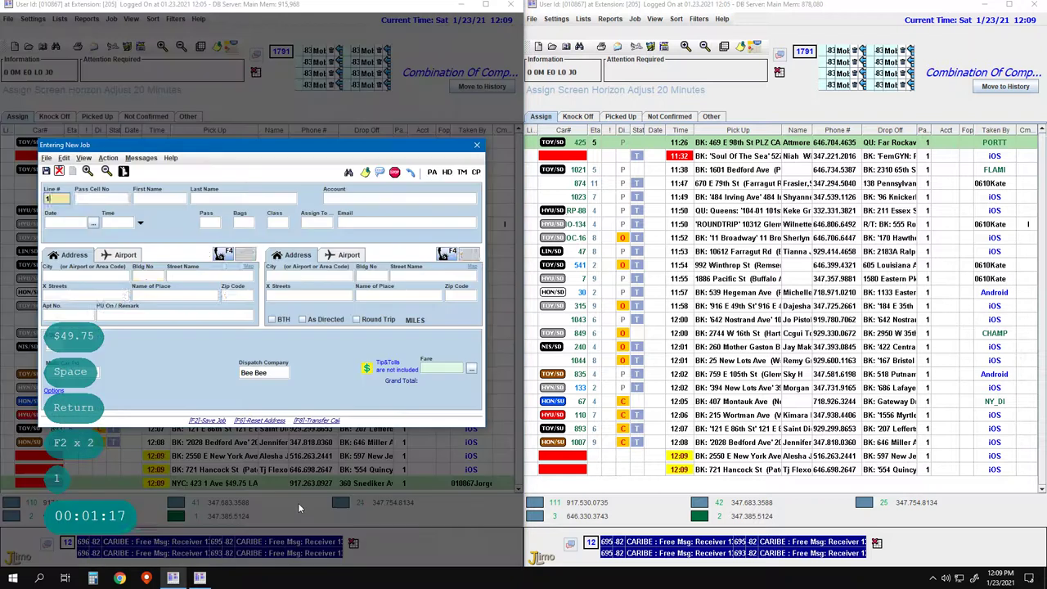
Set the drop-off to Pitkin Ave and save the Mother Gaston Blvd job at $7.00
text(1)
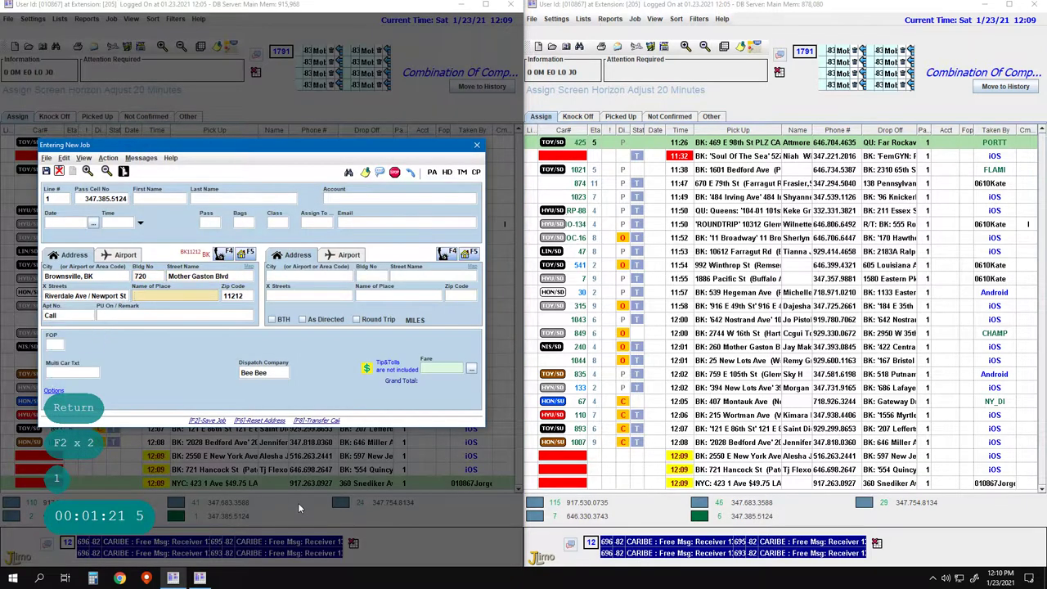
key(Return)
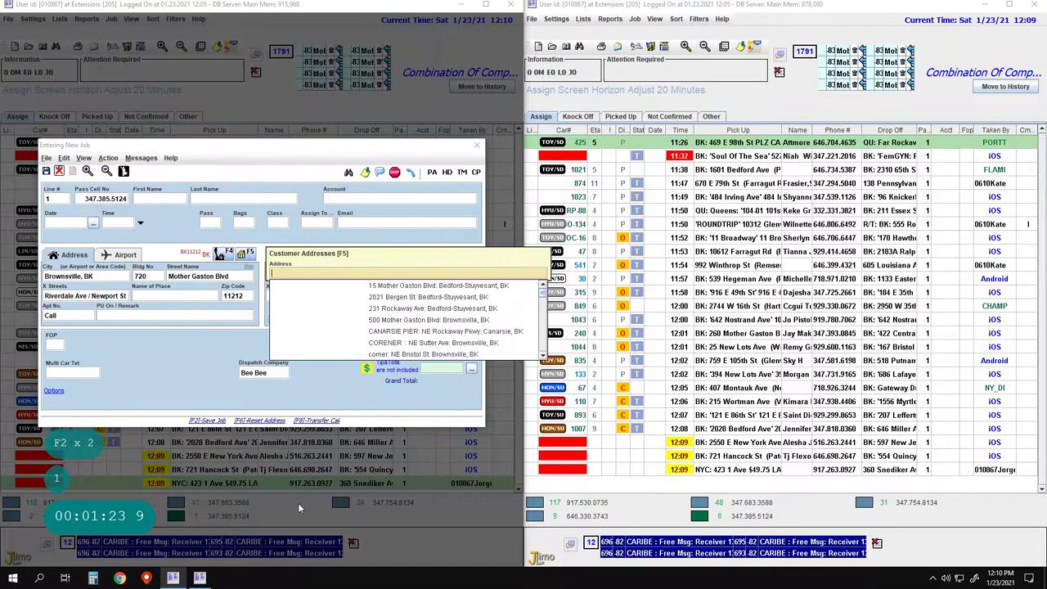
key(Return)
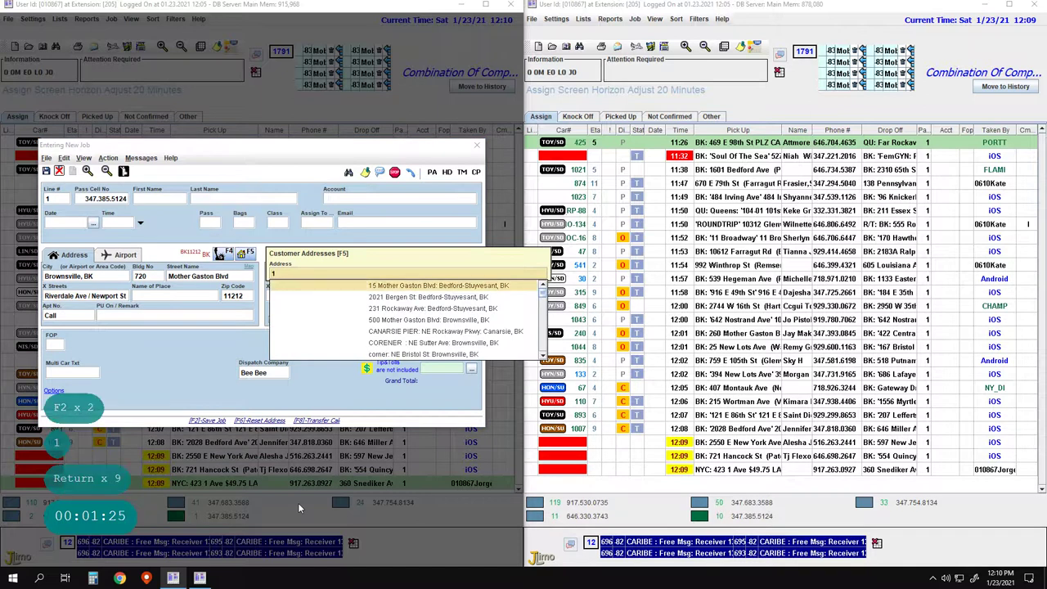
key(Escape)
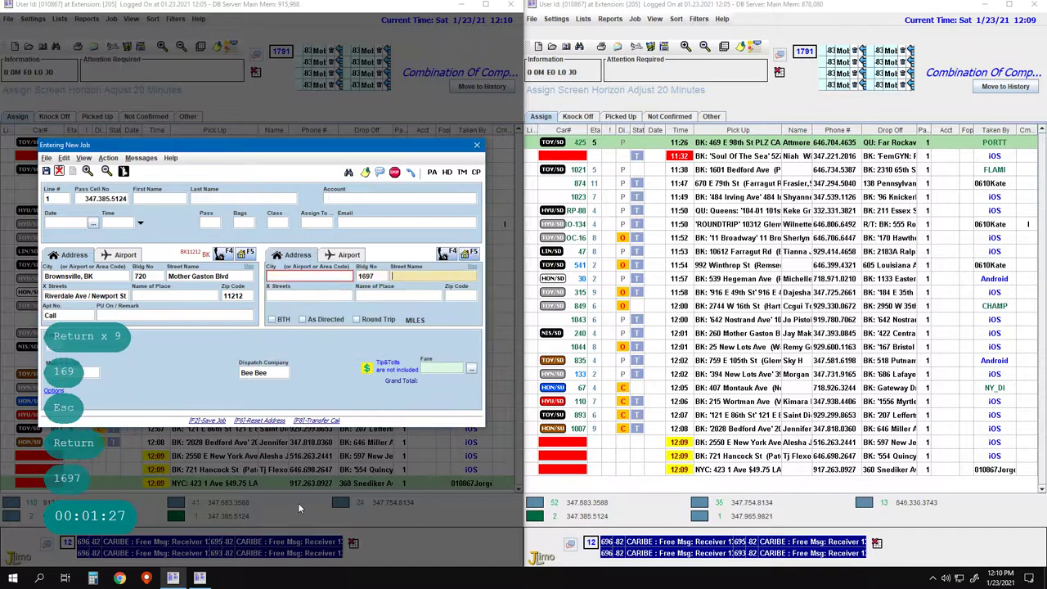
key(space)
key(Return)
key(Return)
key(Return)
key(Return)
key(Return)
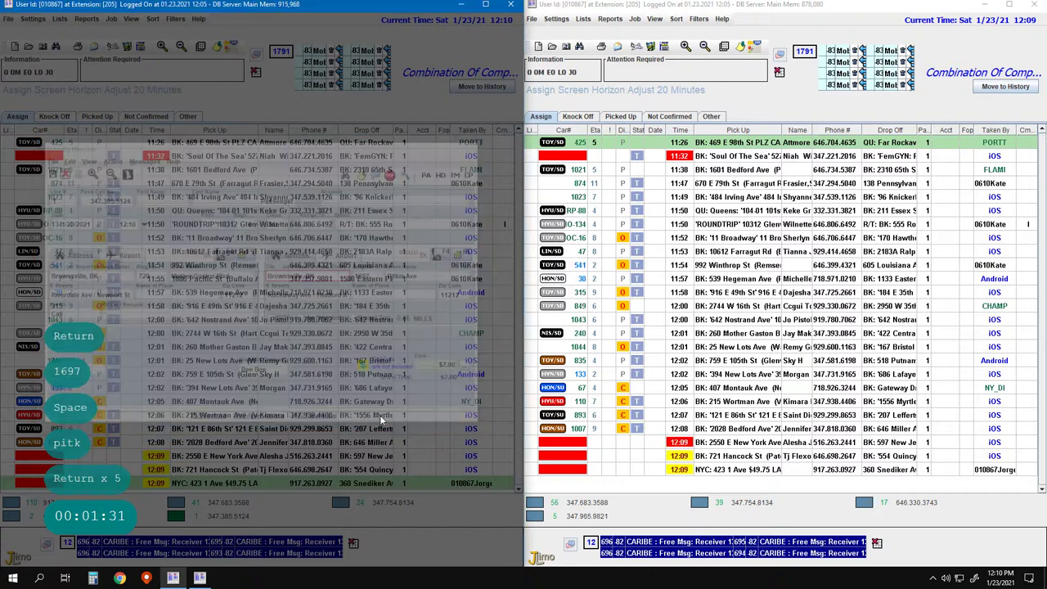
Start a new job with pickup at CVS, 1346 Granville Payne Ave
key(F2)
key(F2)
key(2)
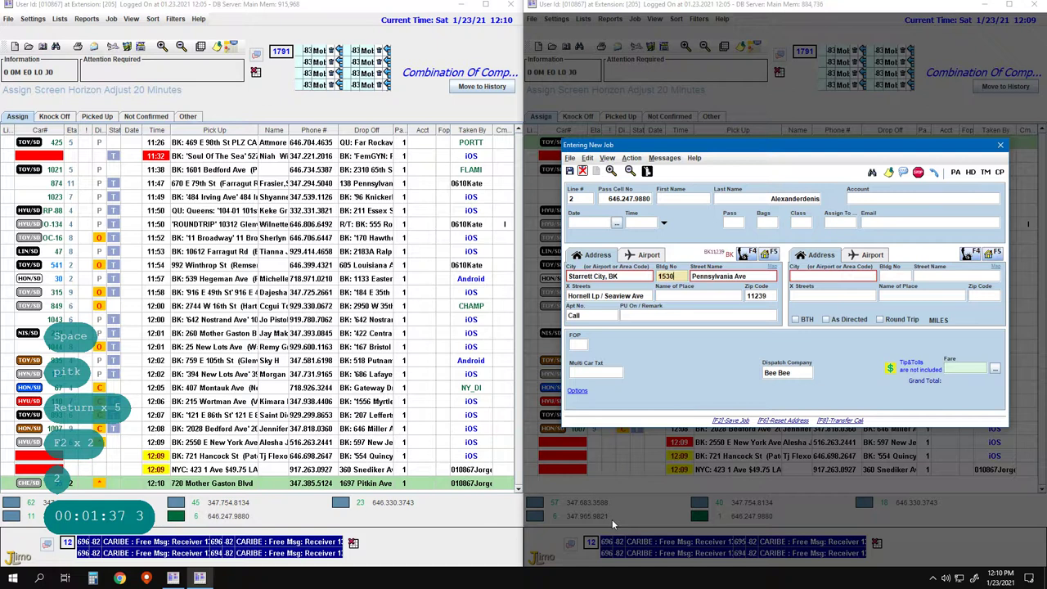
key(Return)
key(Return)
key(Return)
key(ctrl+Delete)
key(Return)
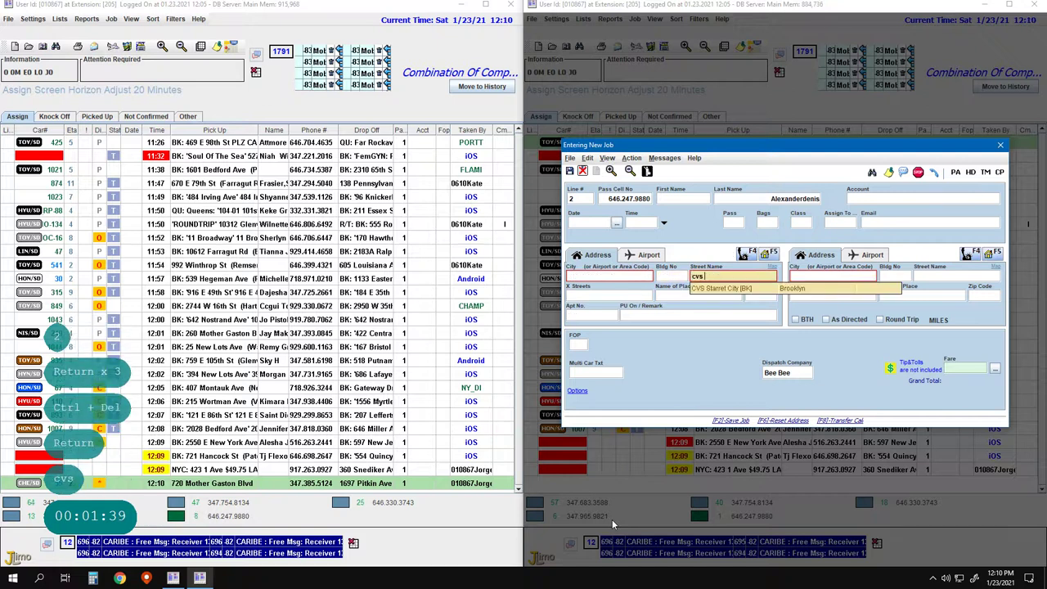
text(cvs penns)
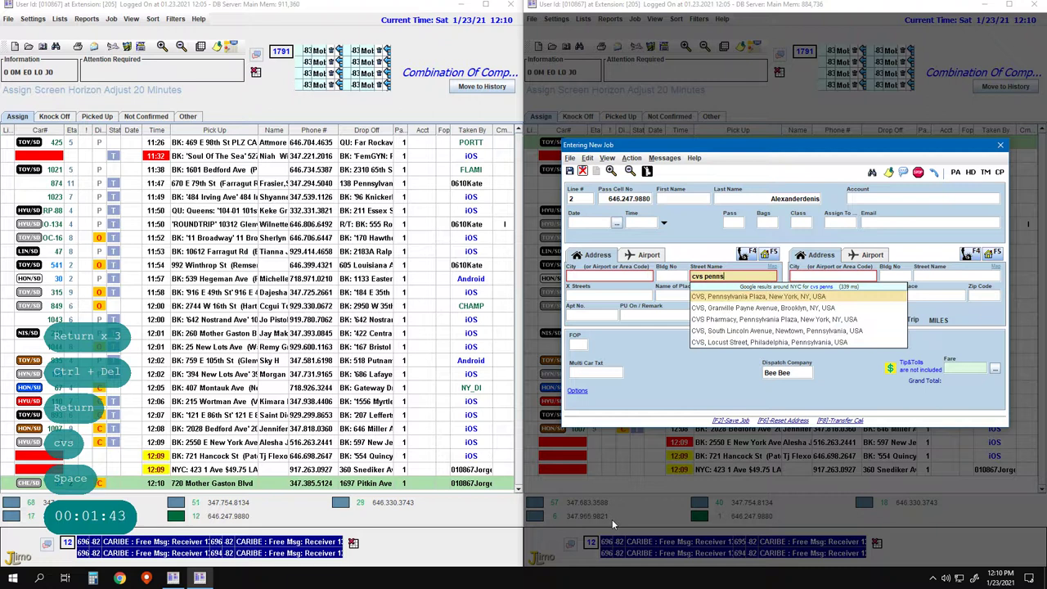
key(Down)
key(Return)
key(Return)
key(Return)
key(Escape)
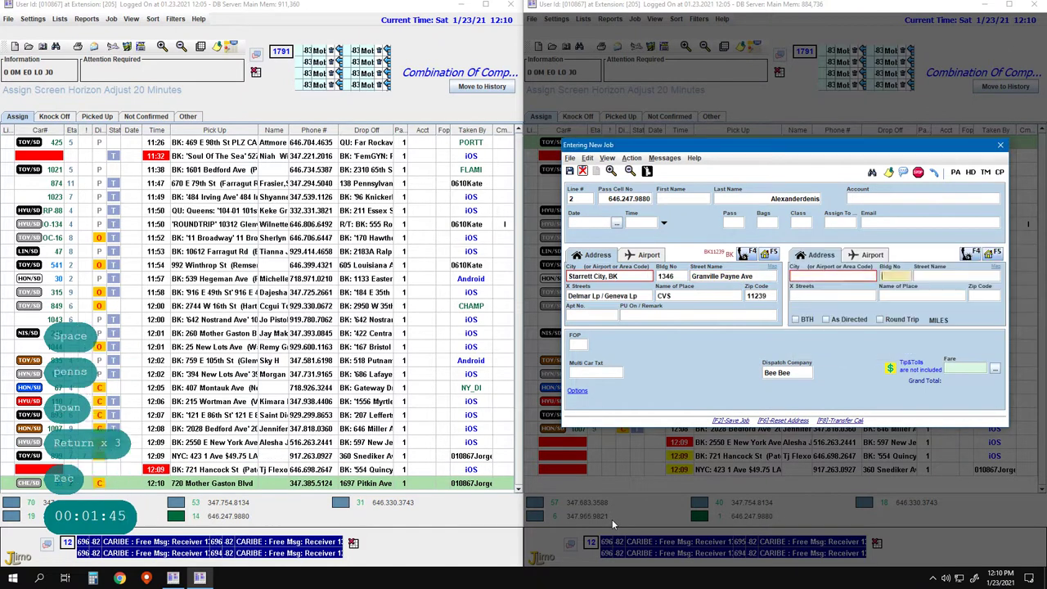
Set the drop-off to JCPenney, 360 Gateway Dr, and save the $8.00 job
key(Return)
key(Return)
text(jcpenn)
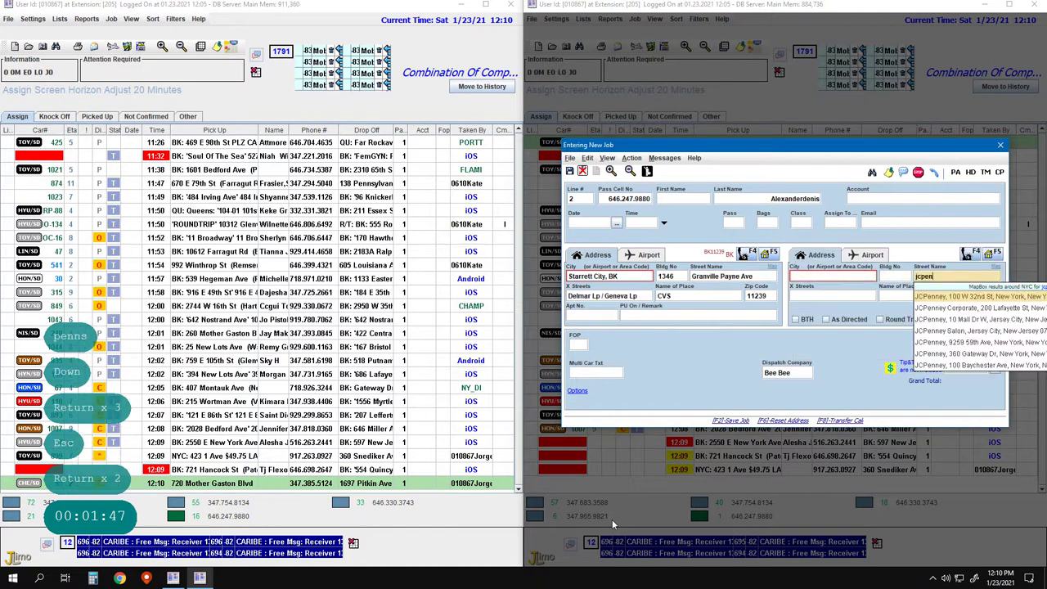
text(y gatew)
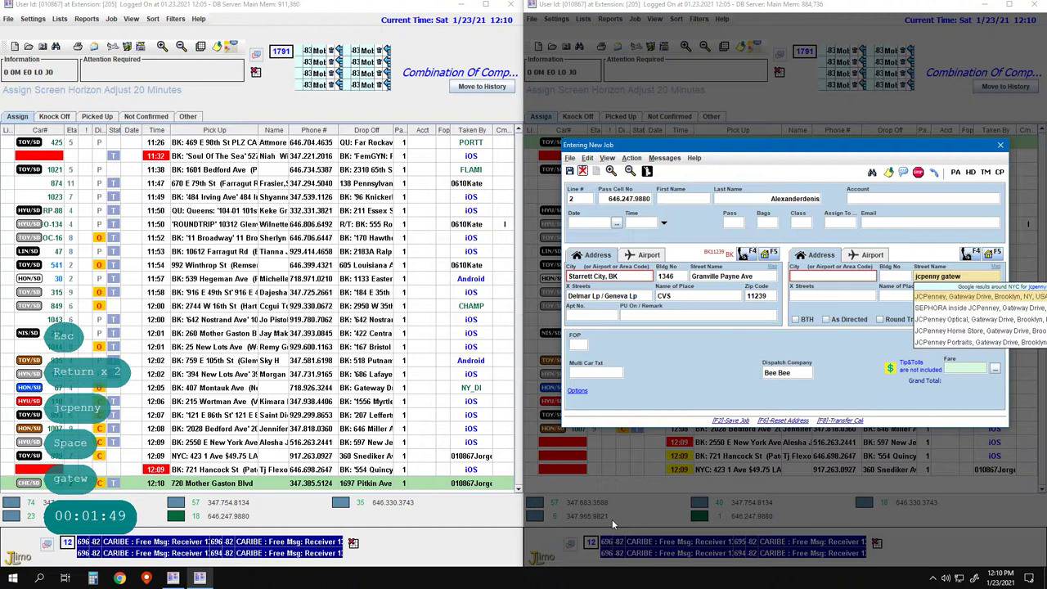
key(Return)
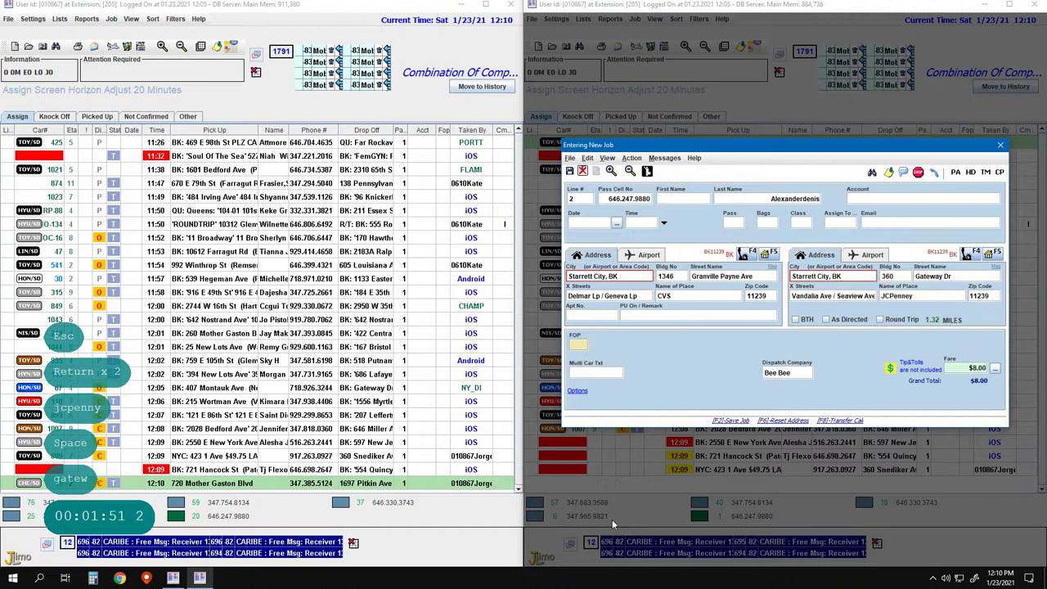
key(F2)
key(F1)
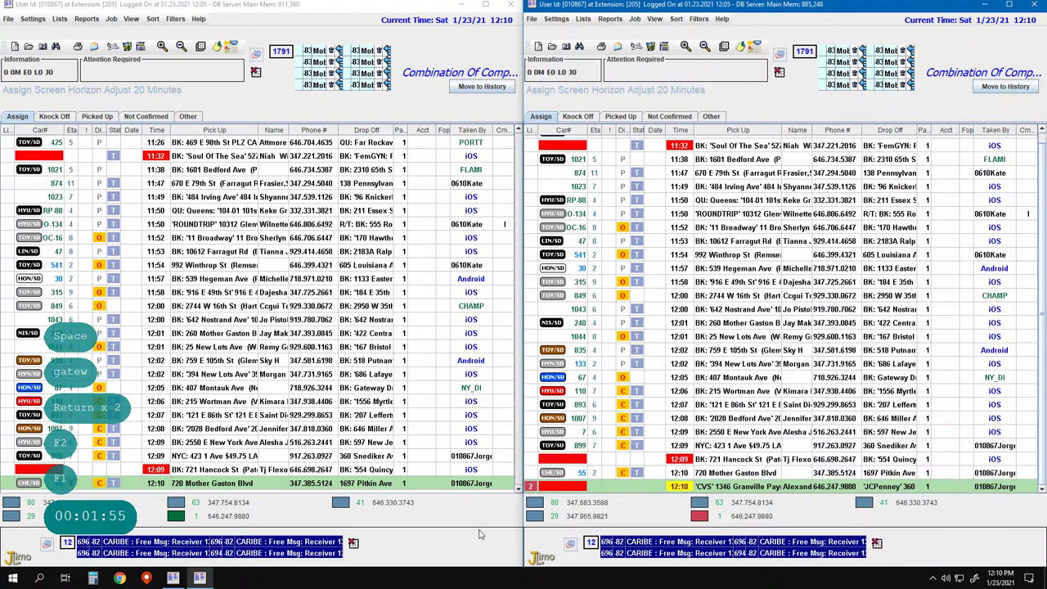
Start another job with the customer's pickup on Ralph Ave, Canarsie
key(F2)
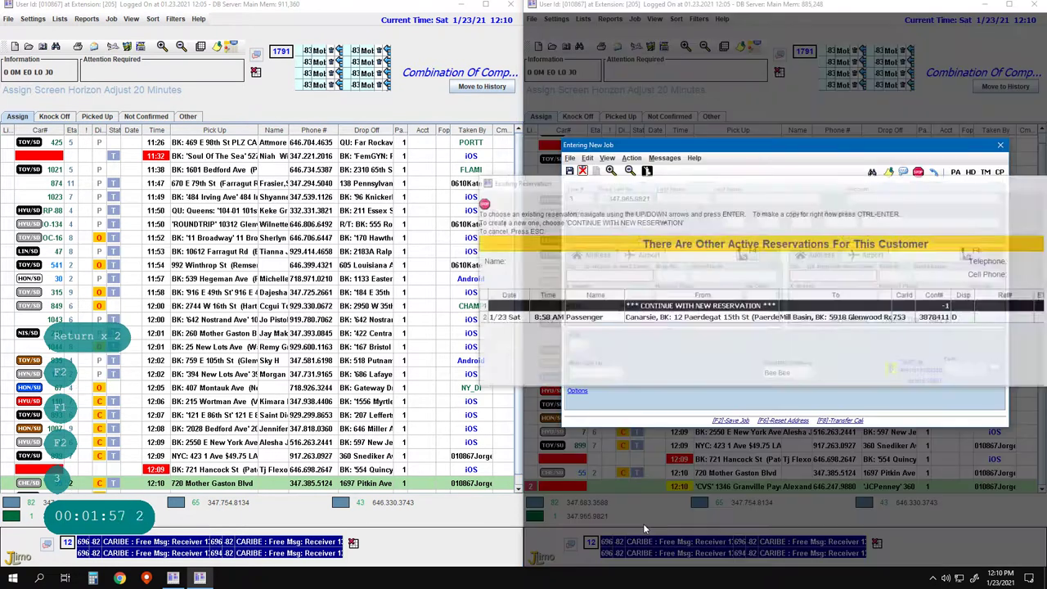
key(Return)
key(Return)
key(Return)
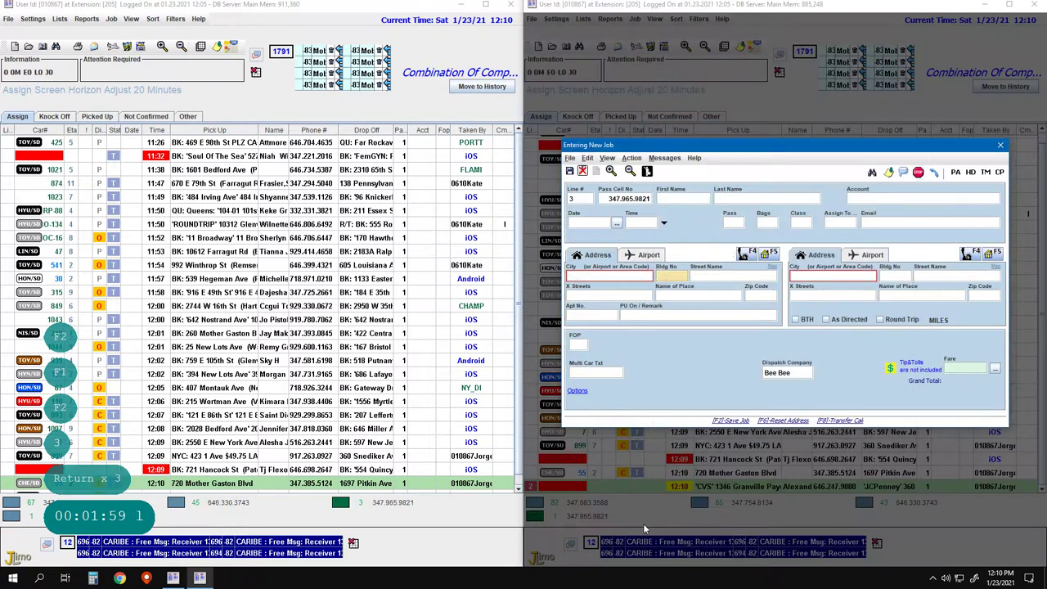
key(ctrl+Delete)
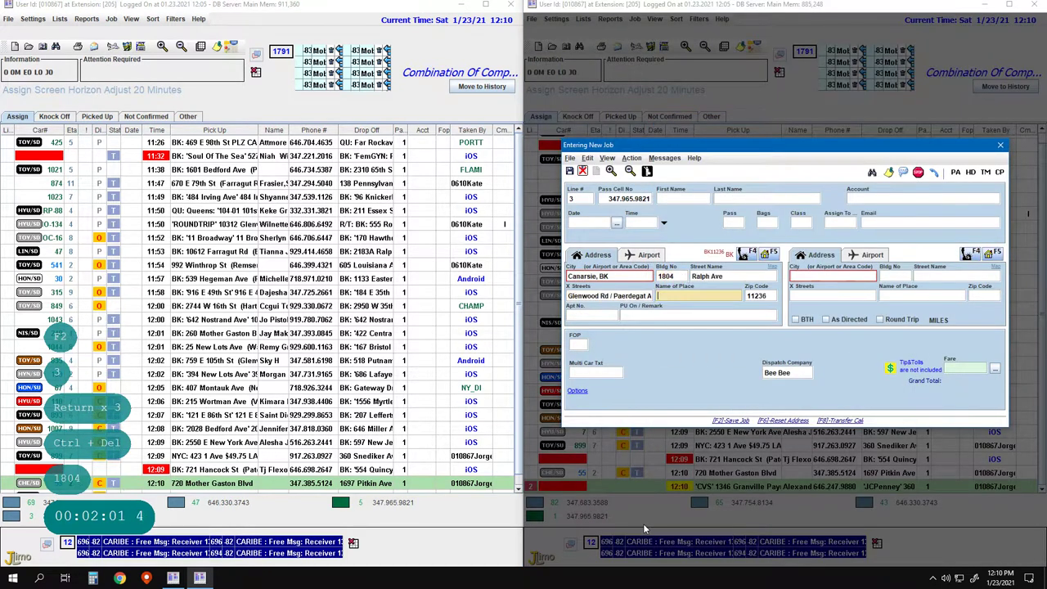
key(Return)
key(Return)
key(Return)
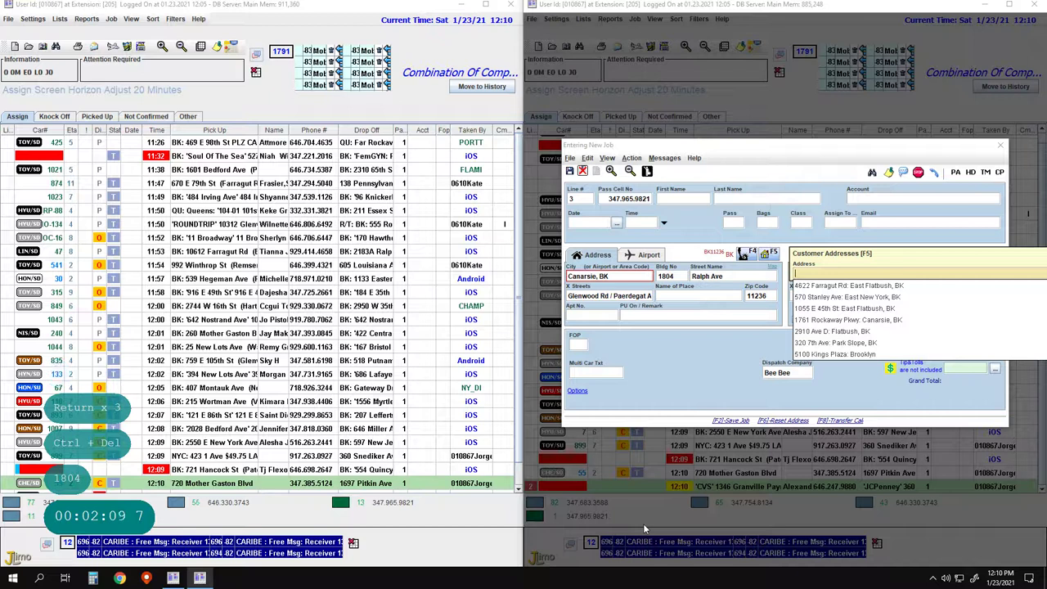
Choose the saved Paerdegat 15th St drop-off, priced at an $8.00 one-way fare
text(4)
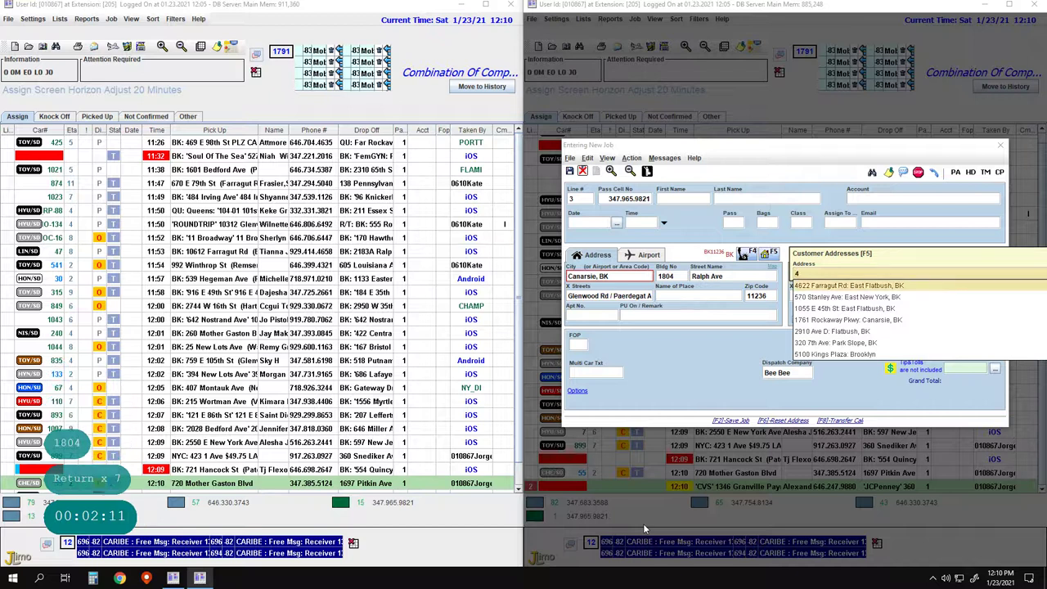
key(BackSpace)
text(12)
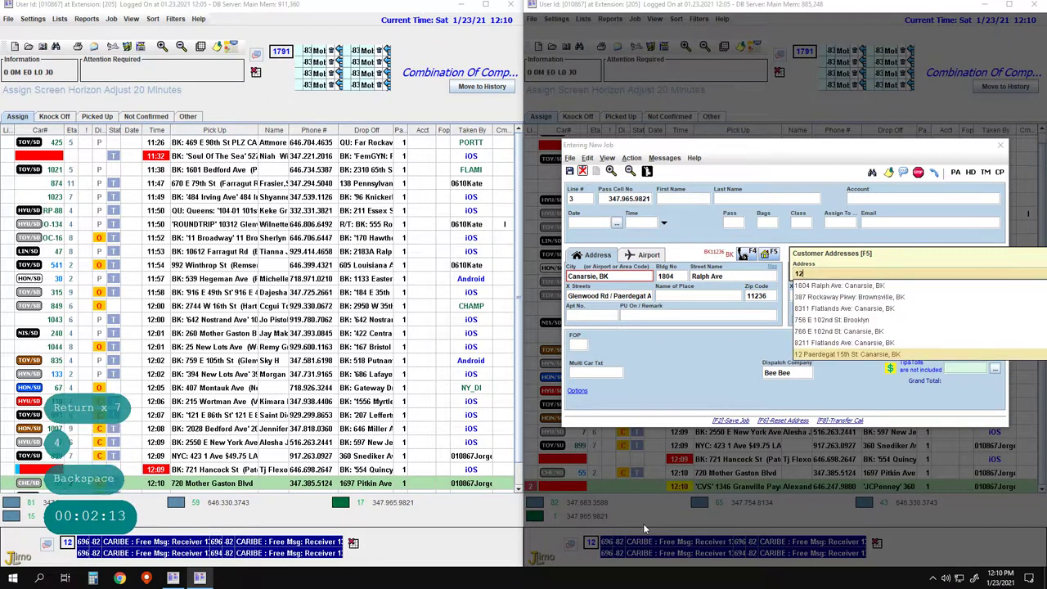
key(Return)
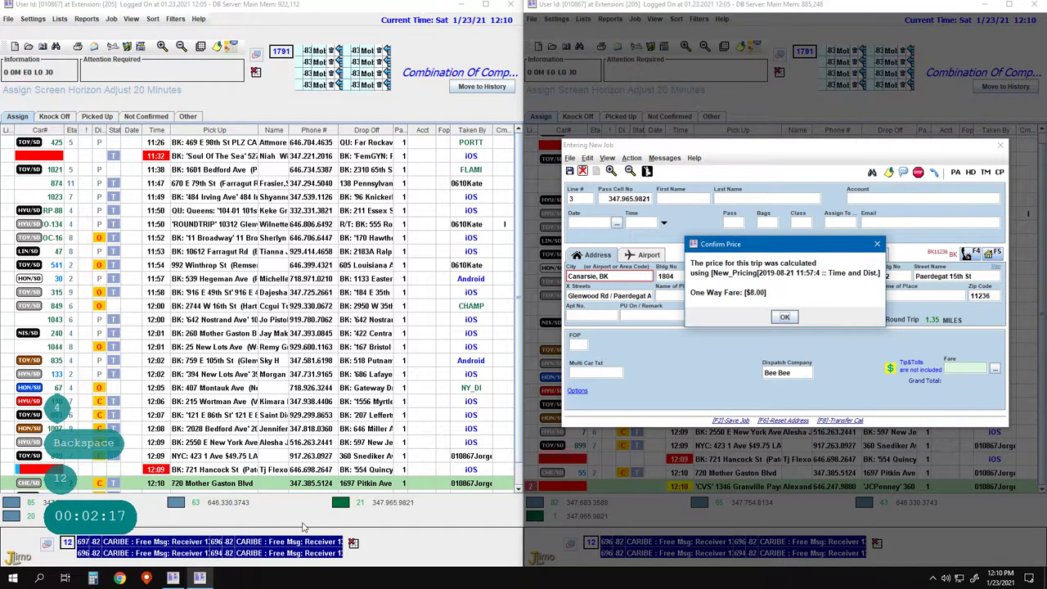
key(Return)
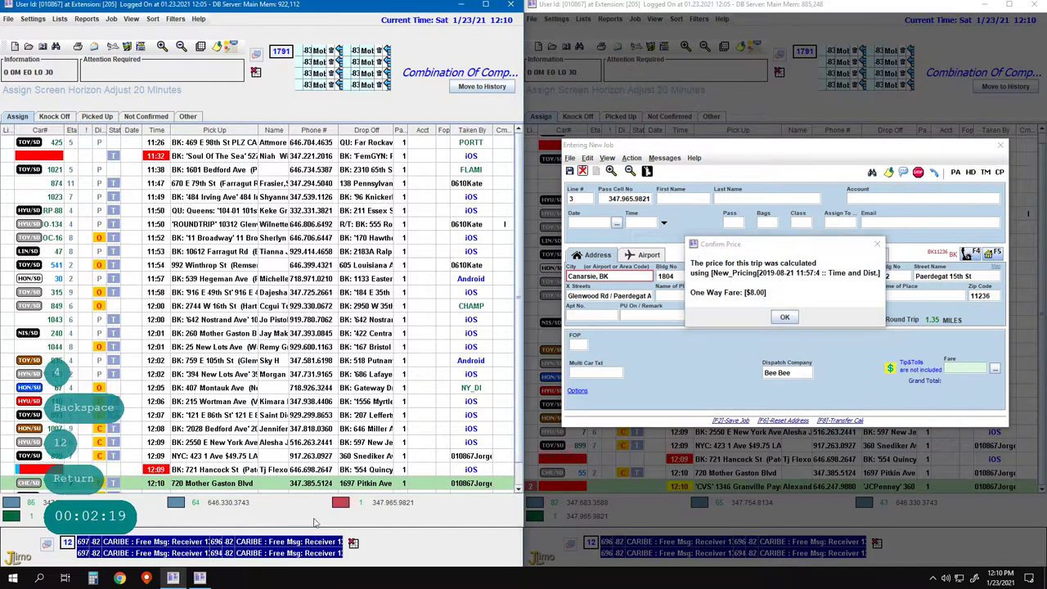
text(1)
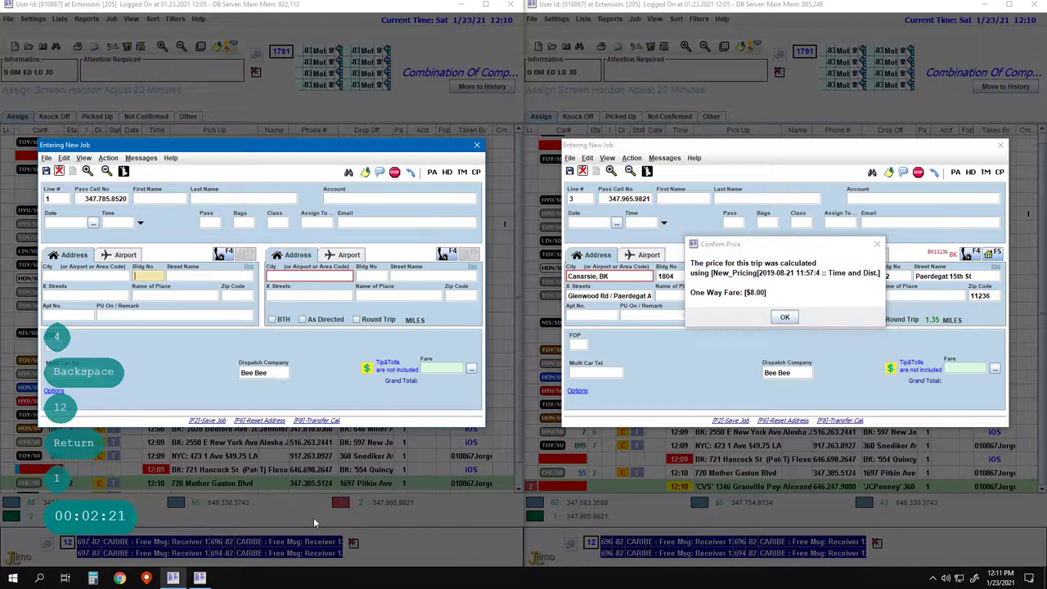
Set the pickup to Linwood St, Cypress Hills, with remark 'Latina'
key(Return)
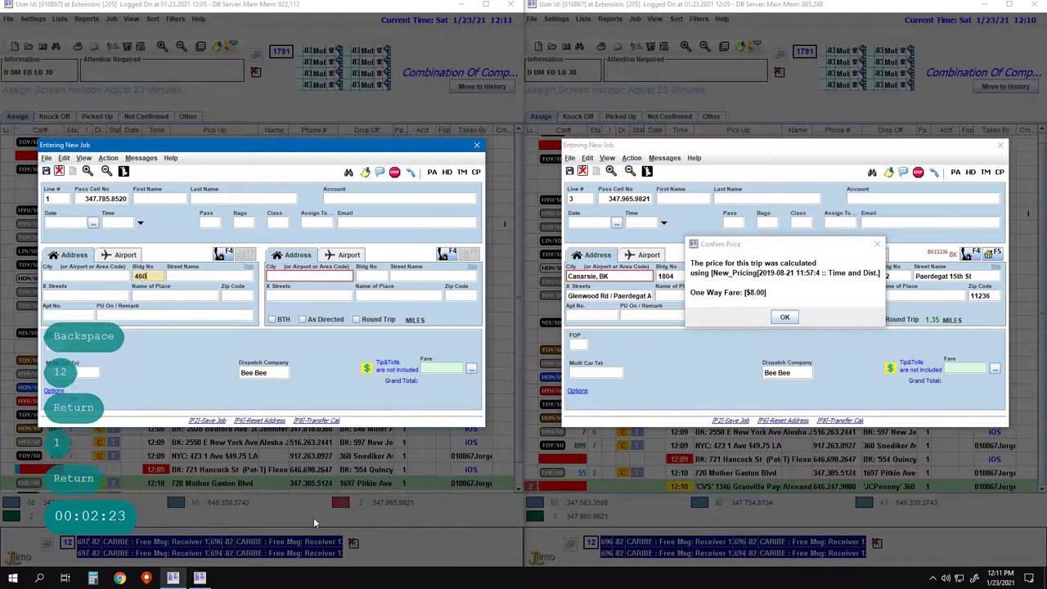
key(space)
key(Return)
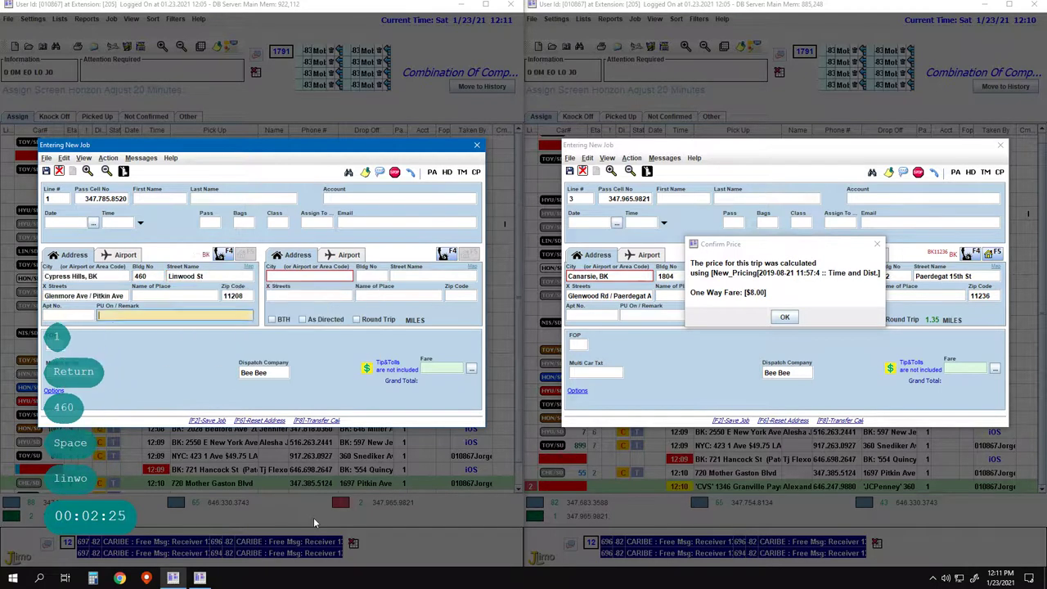
key(Left)
key(Return)
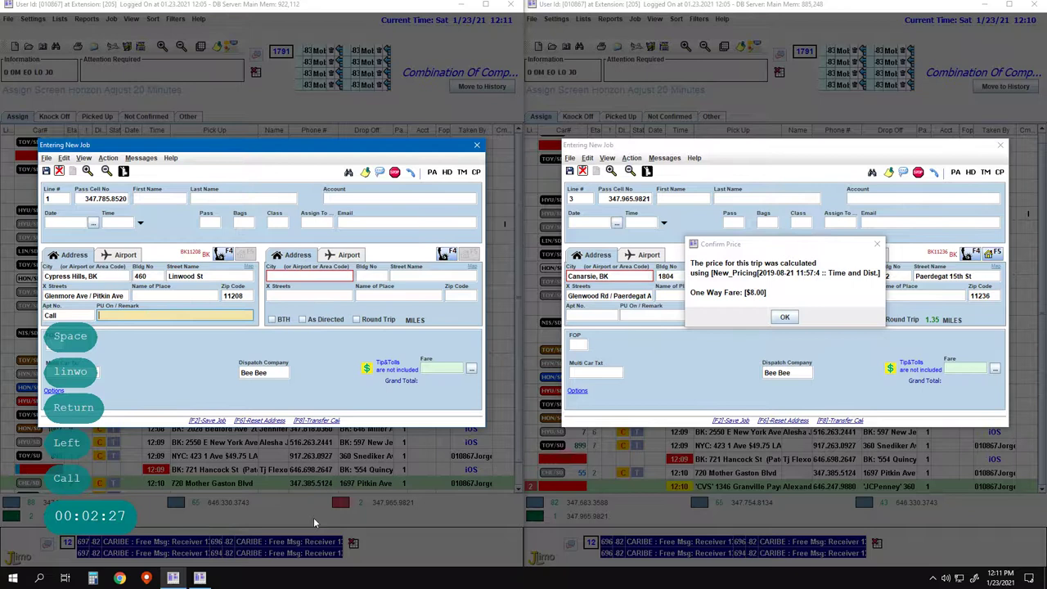
text(Latina)
Set the drop-off to Fulton St and save the job at $7.00
key(Return)
key(Return)
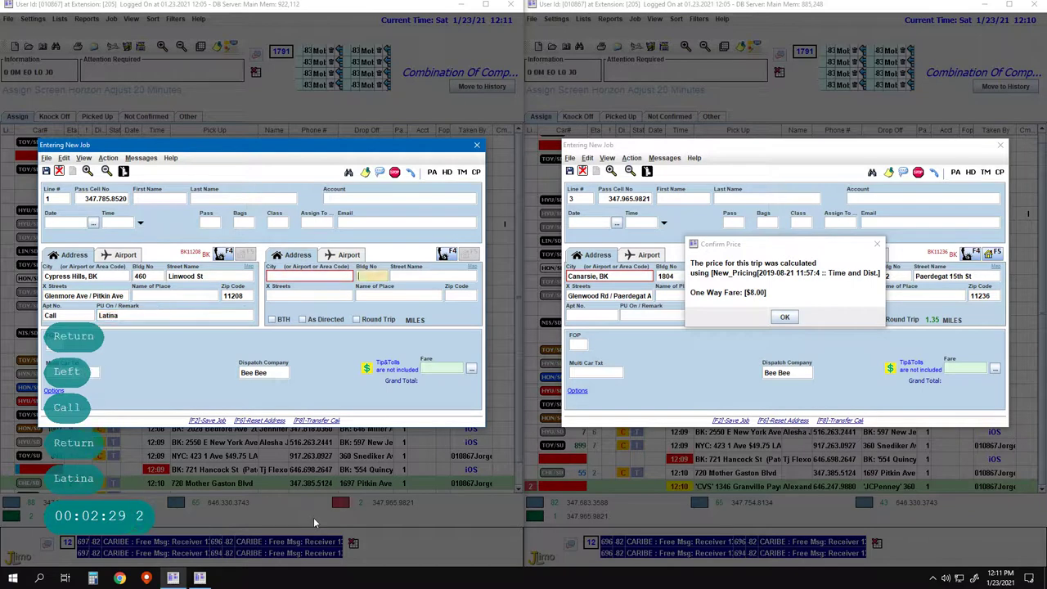
key(space)
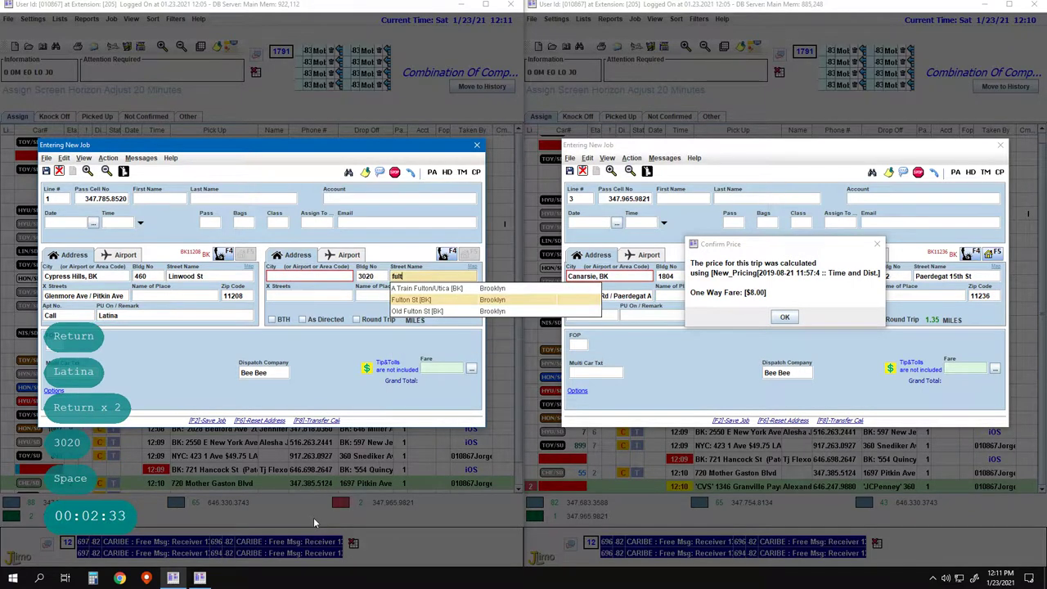
key(Return)
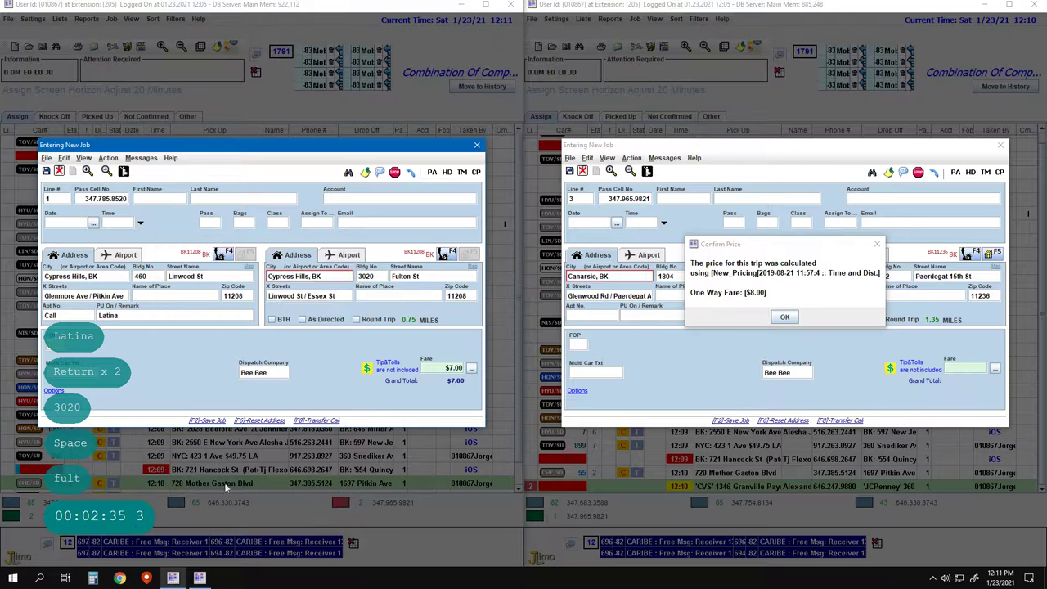
click(159, 386)
key(Return)
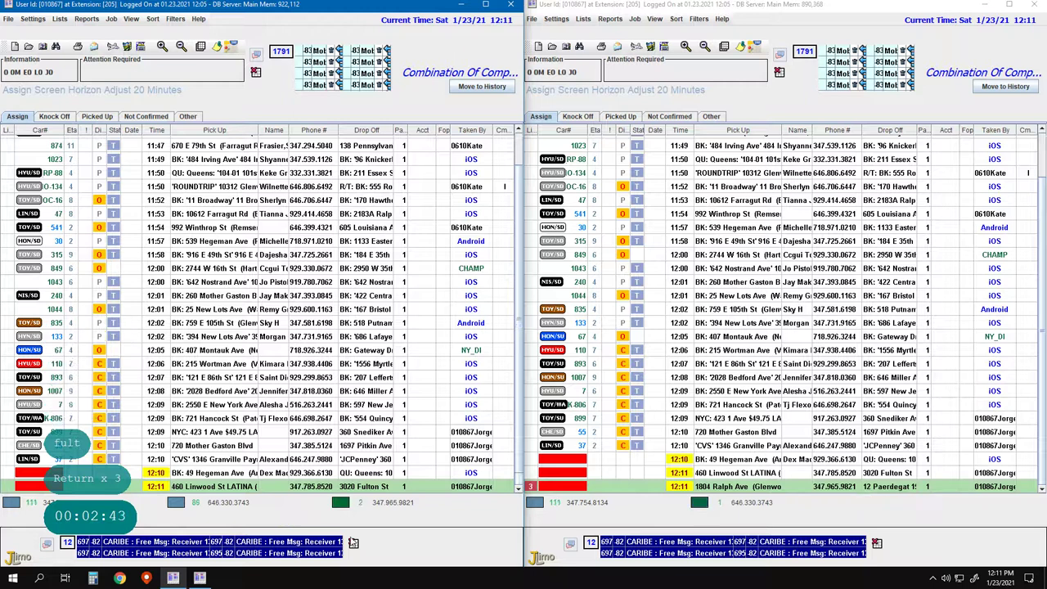
key(F2)
key(F2)
key(F2)
key(F2)
Start the line 5 job with a pickup on Pennsylvania Ave
text(5)
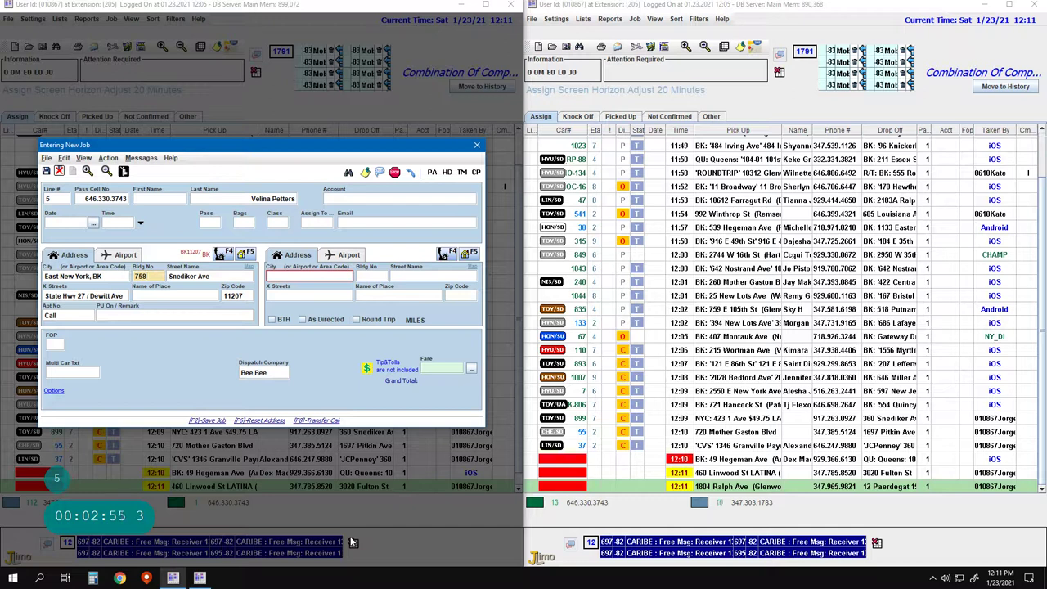
key(Return)
key(Return)
key(Return)
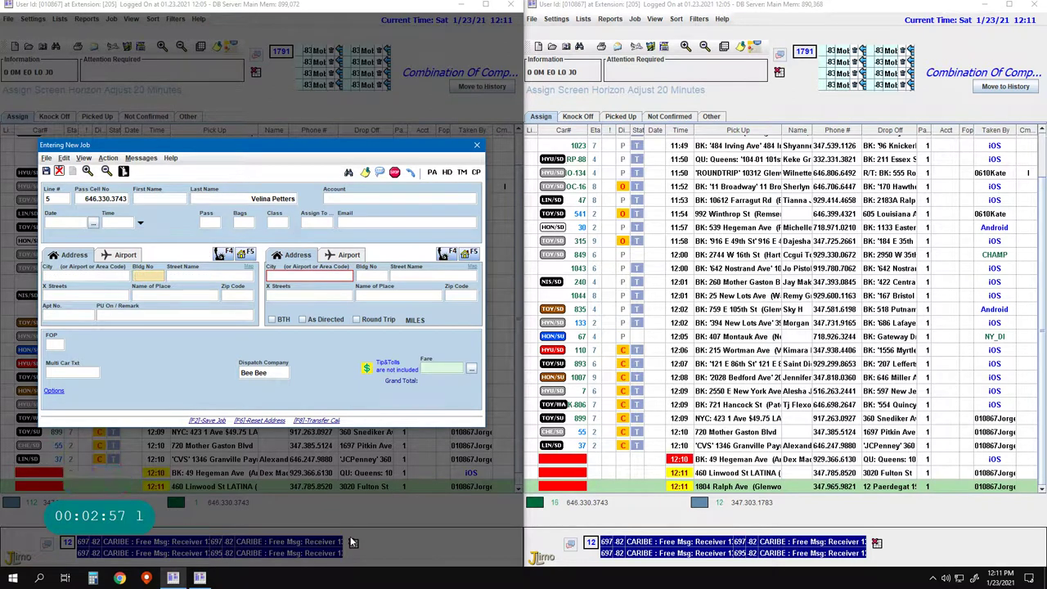
key(ctrl+Delete)
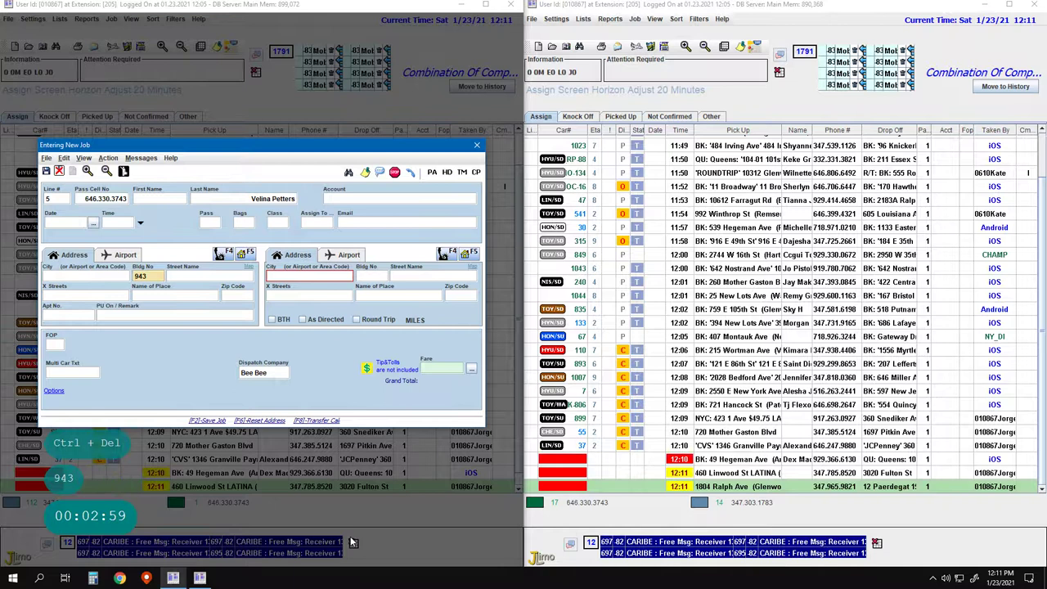
key(space)
key(space)
key(space)
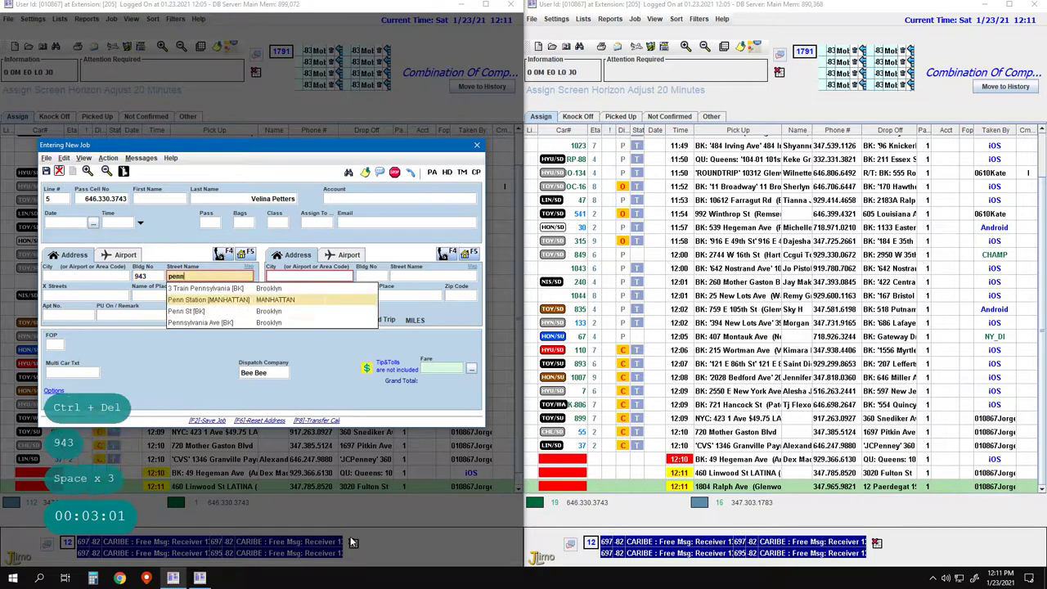
key(Down)
key(Down)
key(Return)
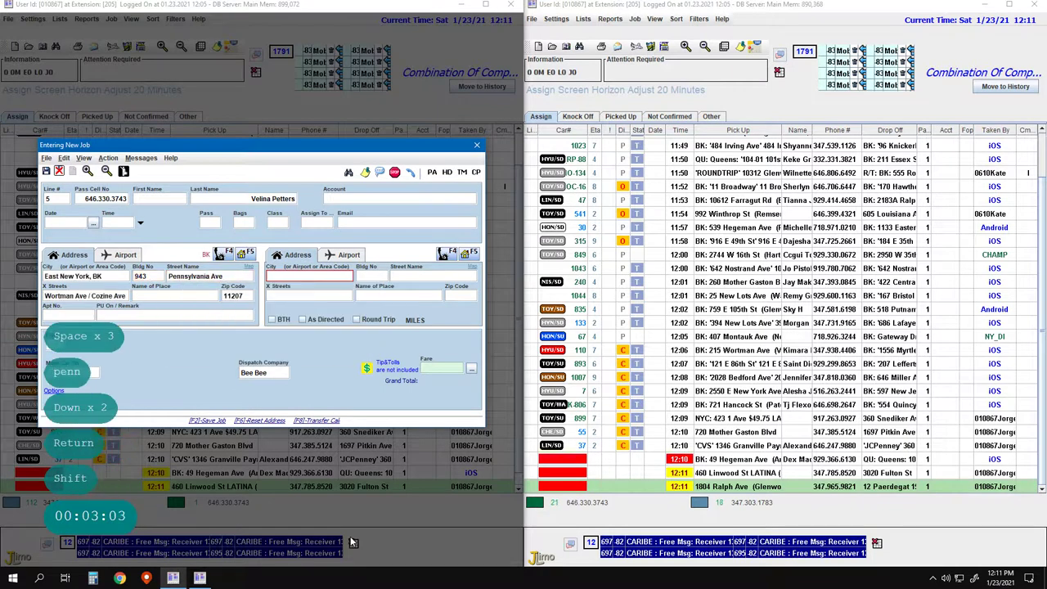
Set the drop-off to Snediker Ave, East New York, and save the $7.00 job
key(Return)
key(Return)
key(Return)
key(Return)
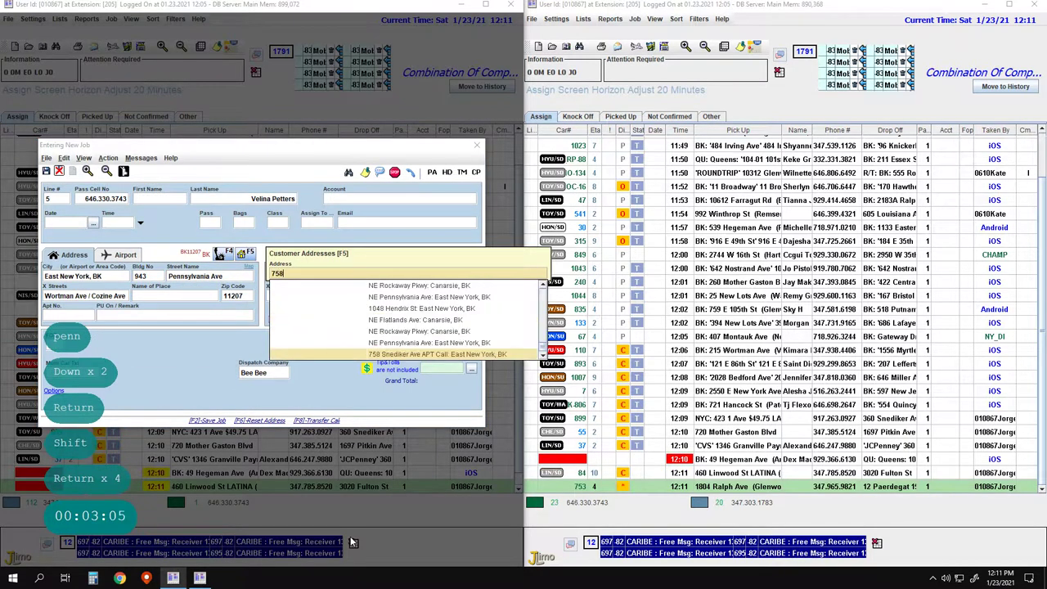
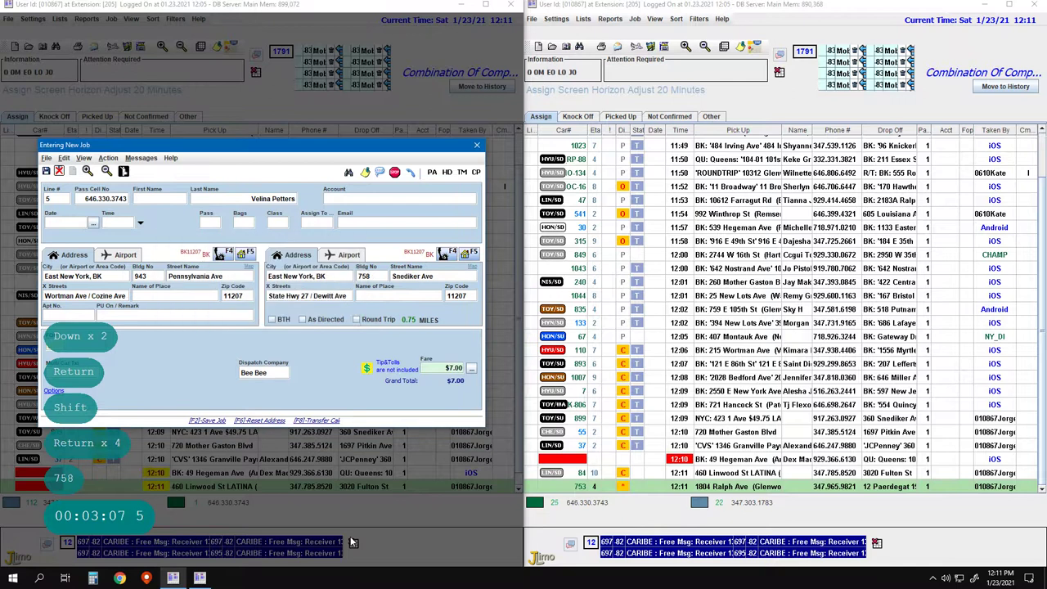
key(Return)
key(Return)
key(Return)
key(Return)
key(Return)
key(Return)
key(Return)
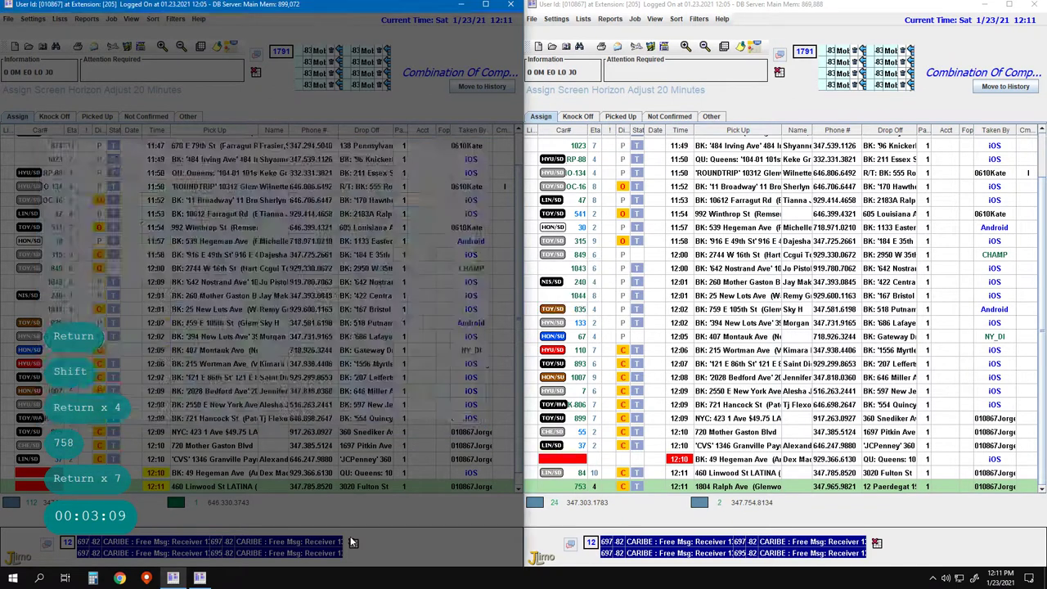
Start a line 8 job whose pickup fills in on Mother Gaston Blvd, Brownsville 11212
key(F2)
text(8)
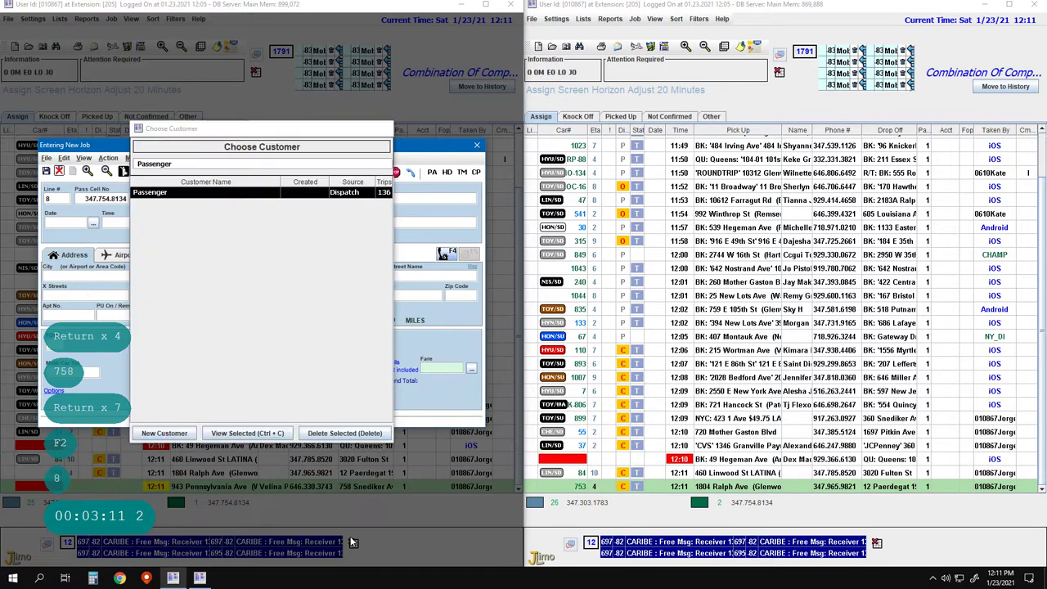
key(Return)
key(Return)
key(Return)
key(Return)
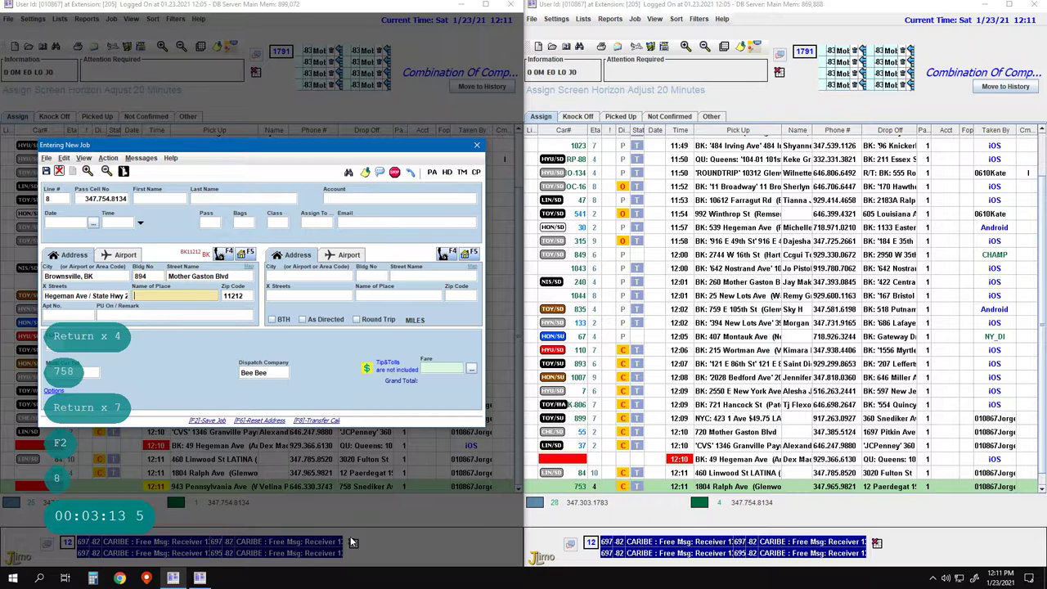
key(Return)
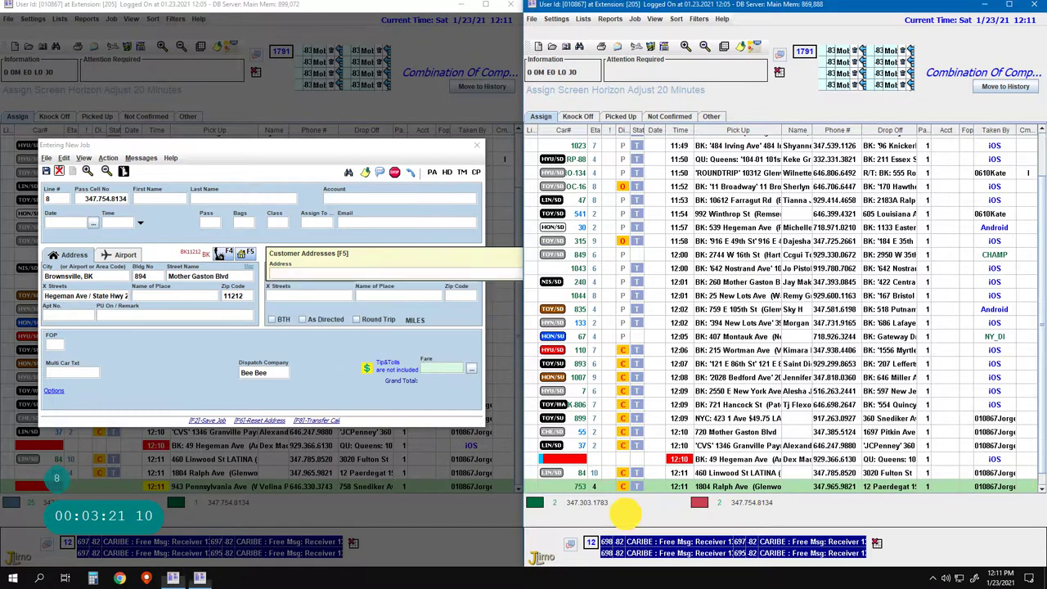
key(Return)
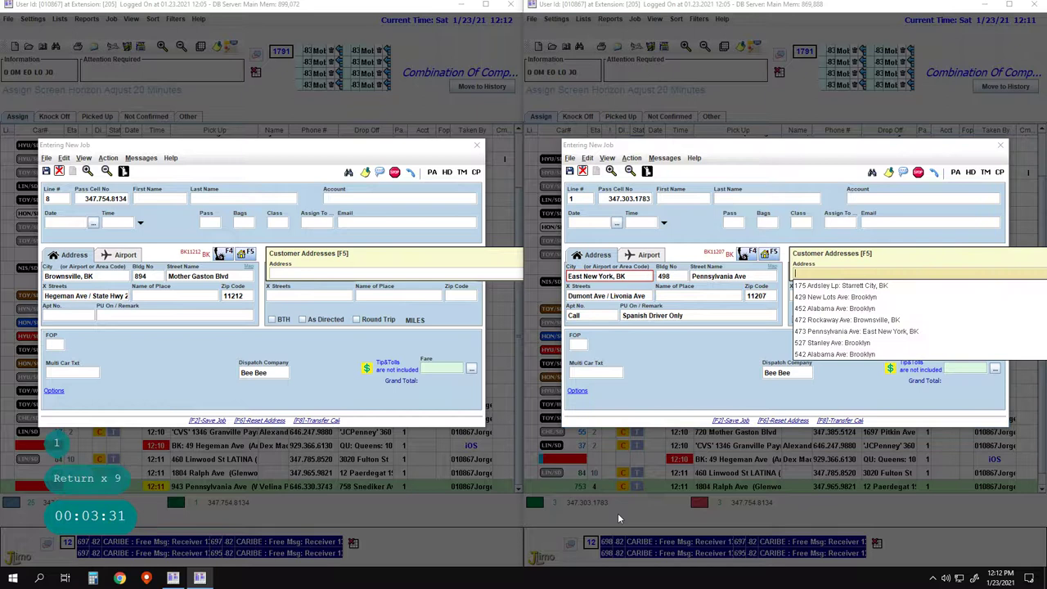
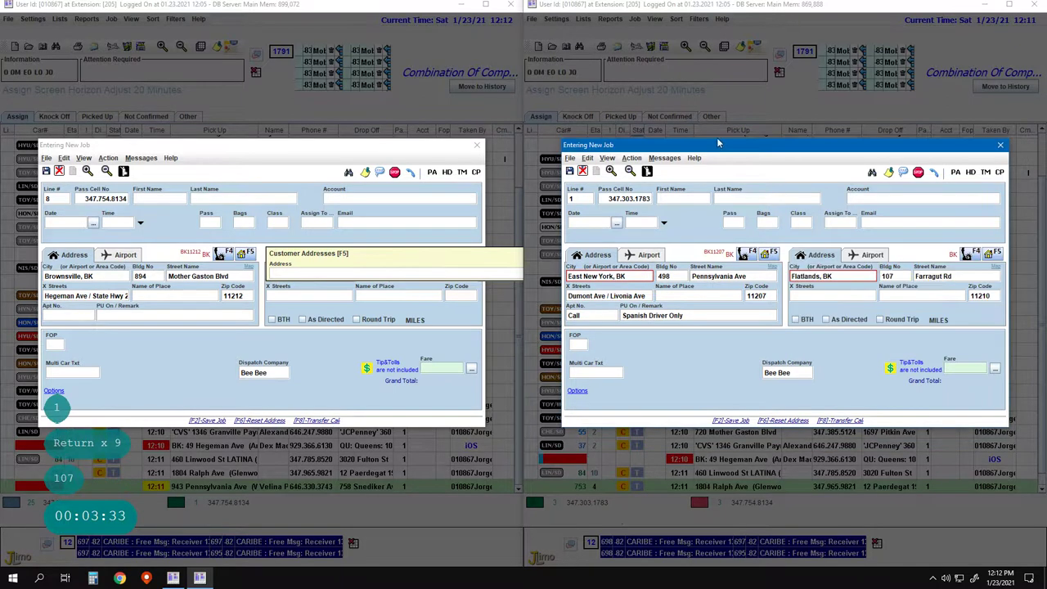
click(754, 347)
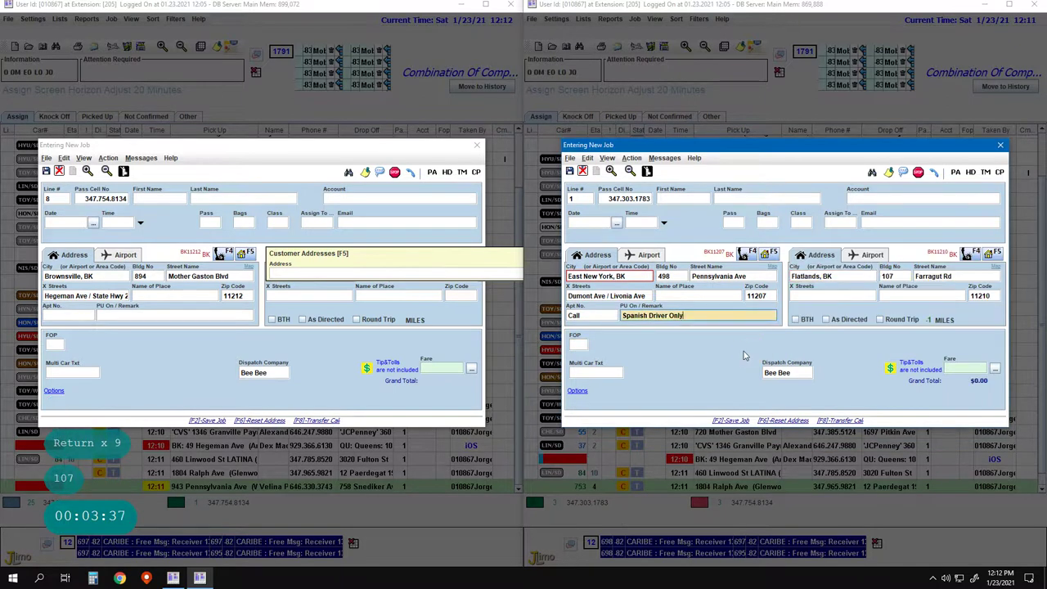
key(Return)
key(F2)
key(F1)
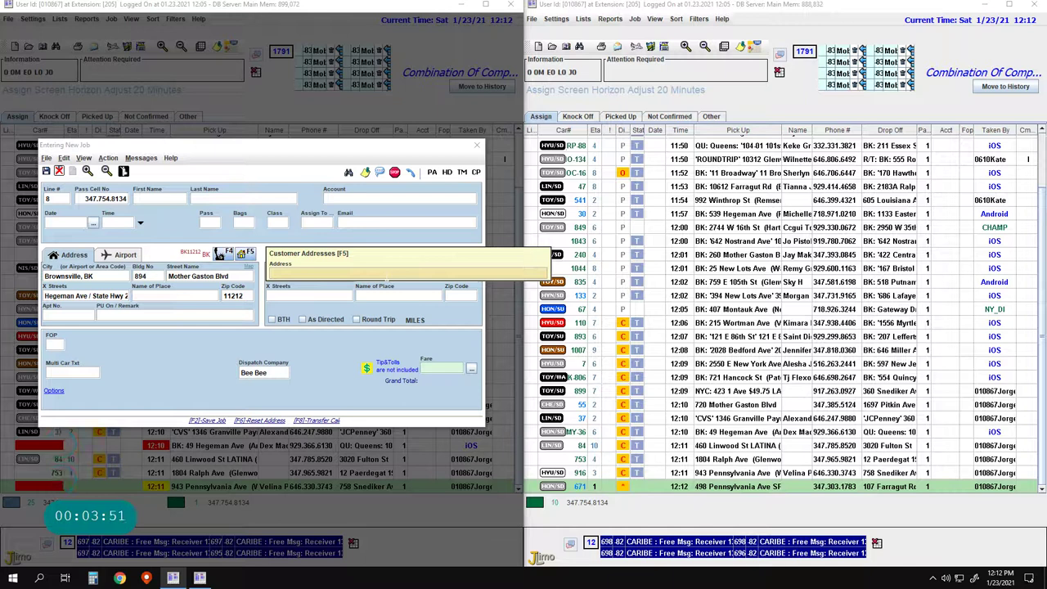
Dismiss the Customer Addresses past-address list so the line 8 drop-off stays blank
key(Escape)
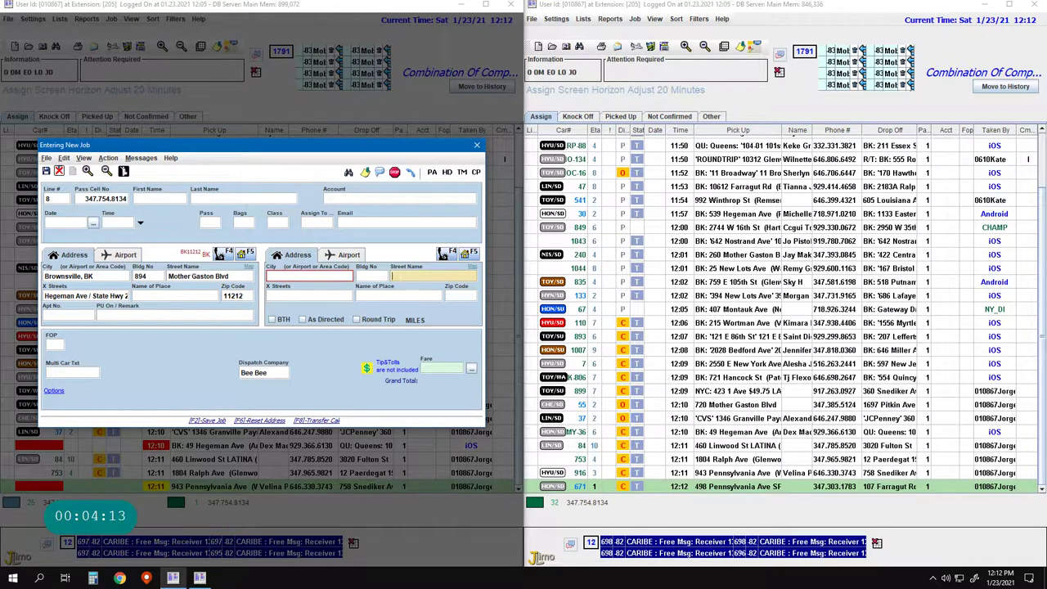
Set the drop-off to Fox Rent A Car, 124-10 S Conduit Ave, Queens, with its $23.00 fare
text(fox: rental)
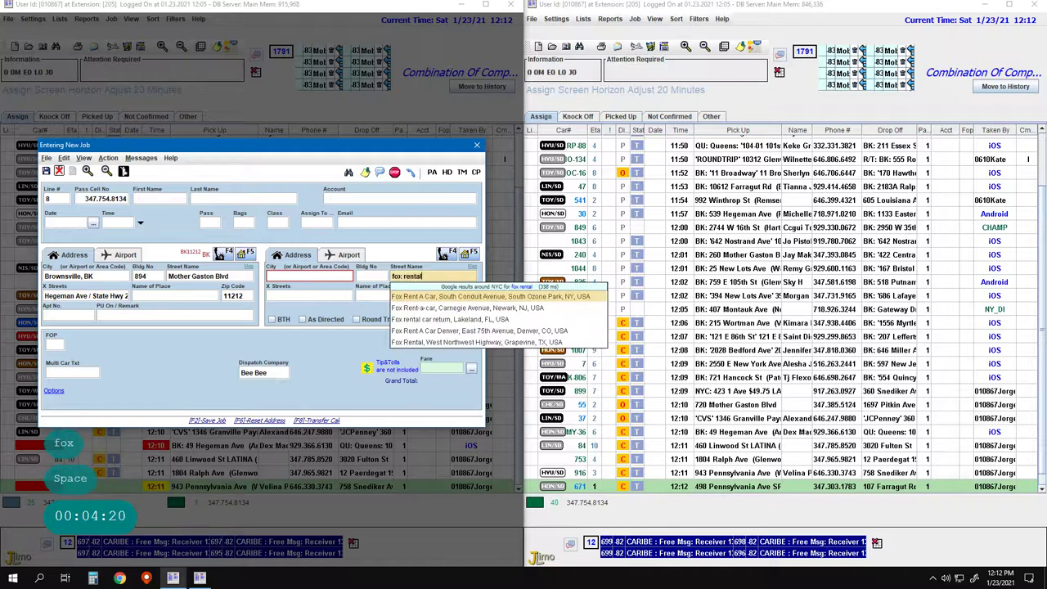
key(Return)
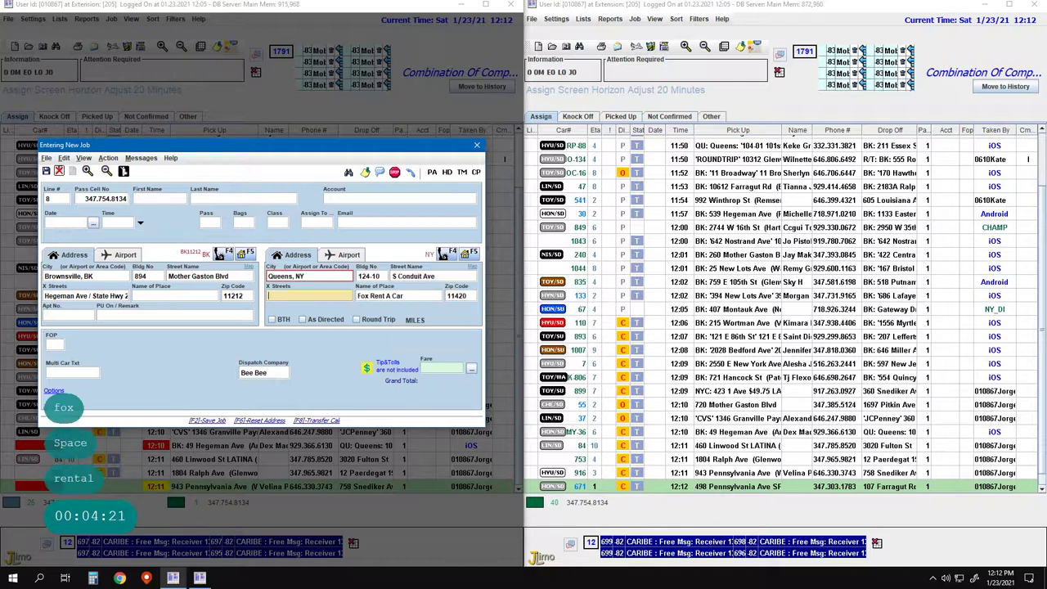
key(Return)
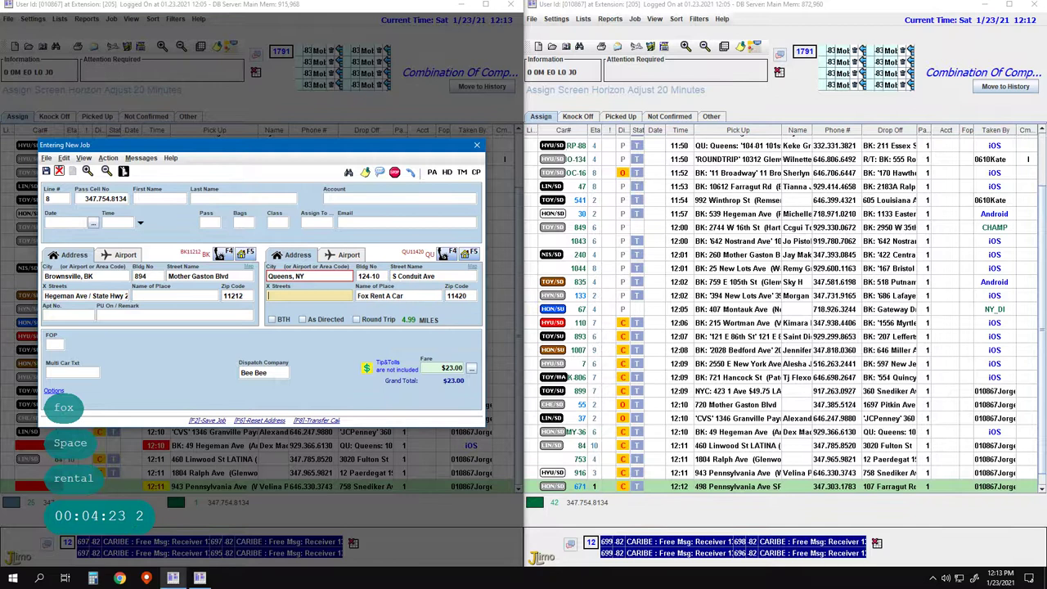
Check the Fox Rent A Car drop-off location on the map, then close it
click(473, 271)
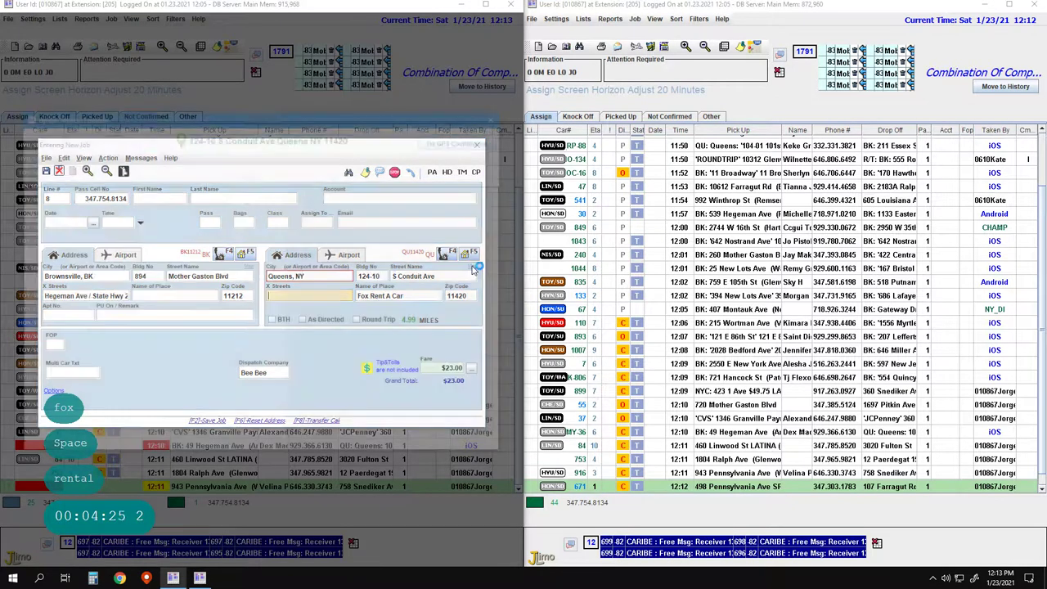
scroll(282, 327, up, 1)
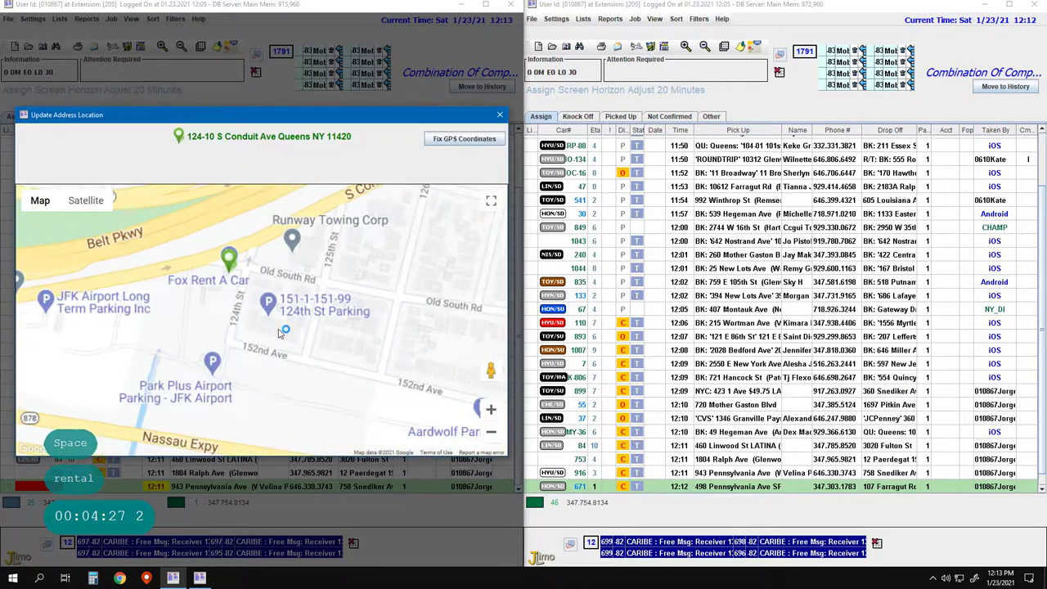
click(269, 317)
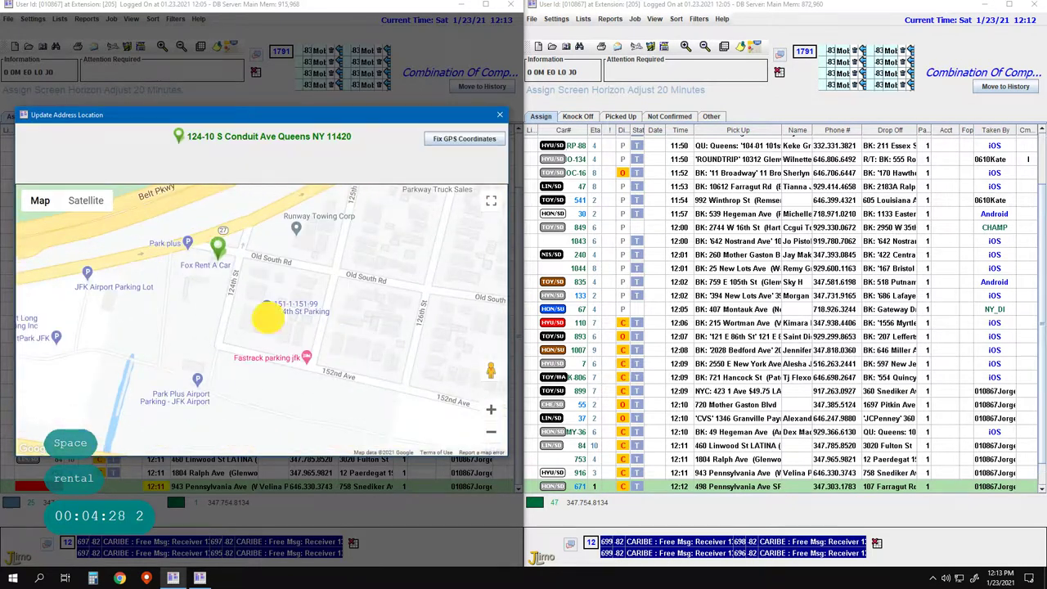
click(500, 114)
Enter cross street 124th ST, apartment 'Call' and remark $23.00, then save the line 8 job
key(Return)
key(Return)
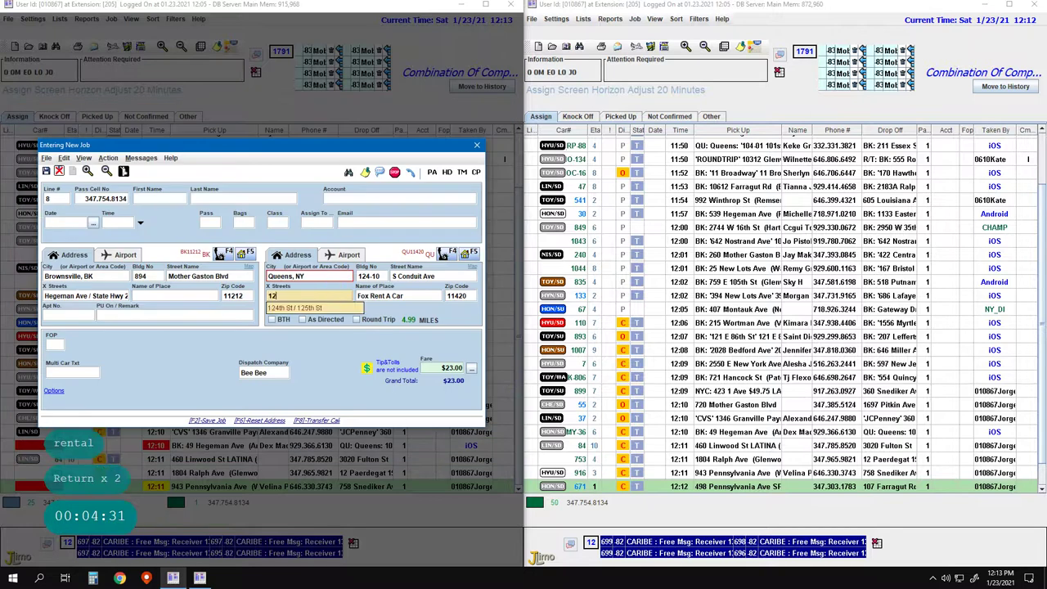
text(124th )
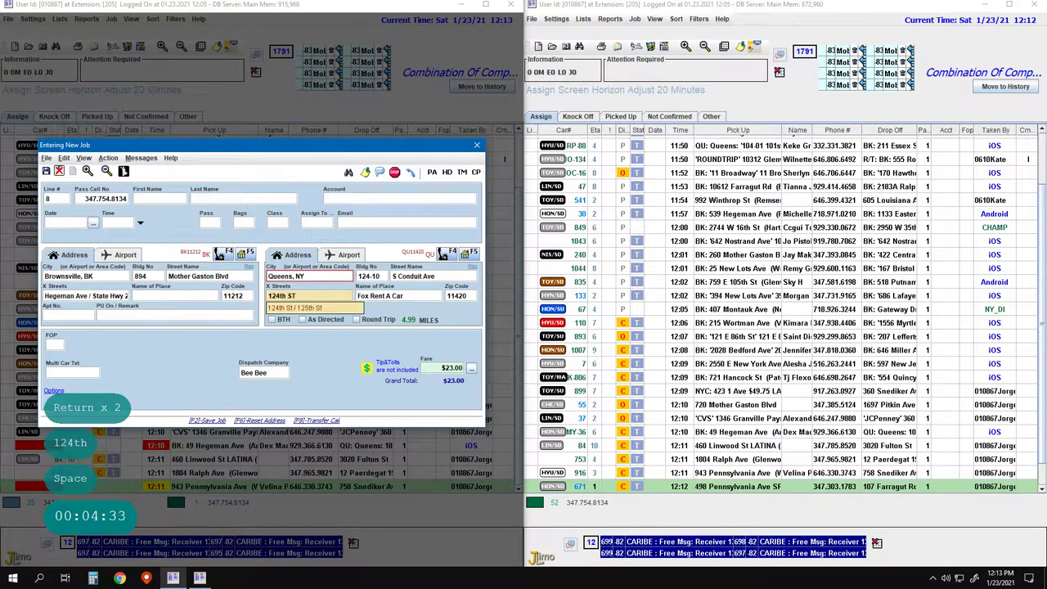
text(ST)
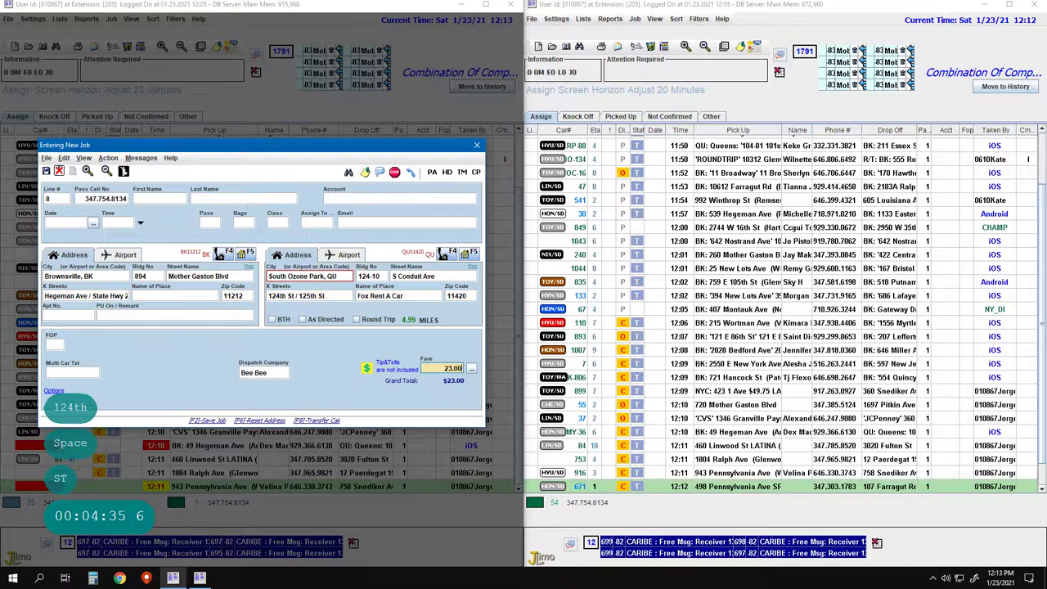
key(Return)
key(Return)
key(Return)
key(Return)
key(Return)
key(Return)
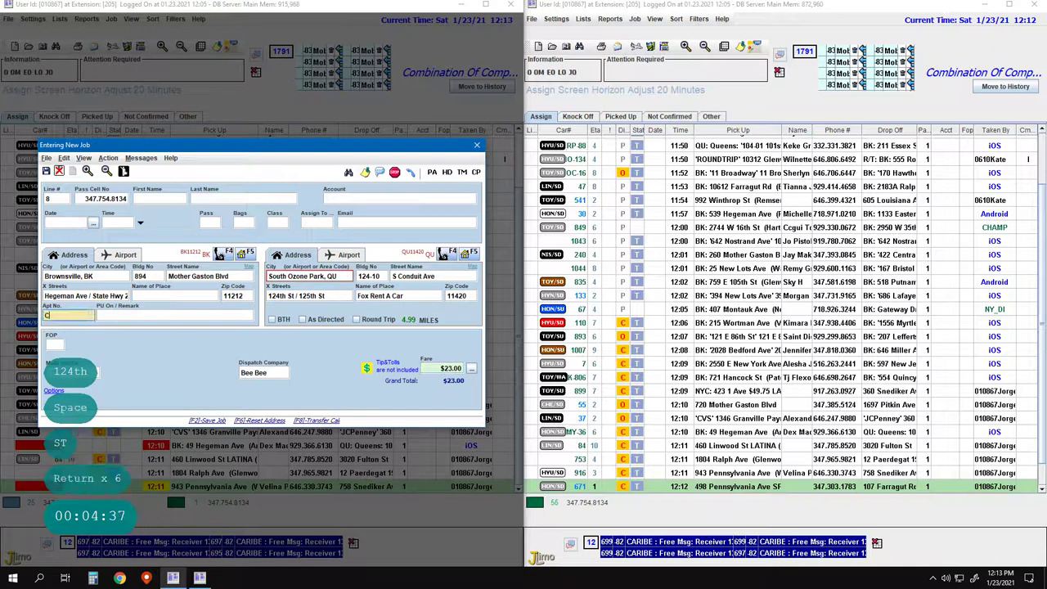
text(Call)
key(Return)
text($23.00)
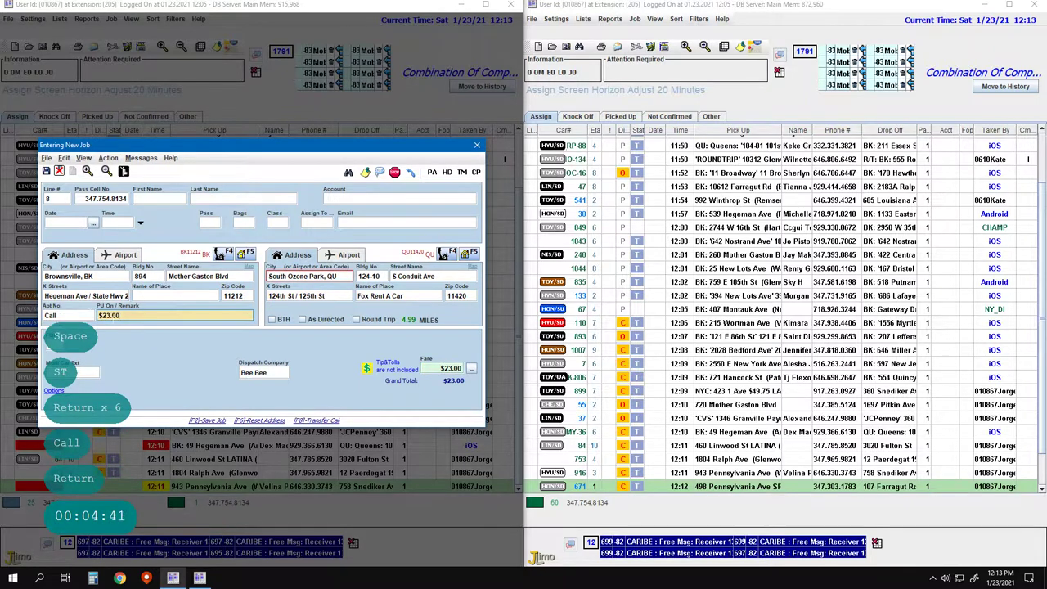
key(F2)
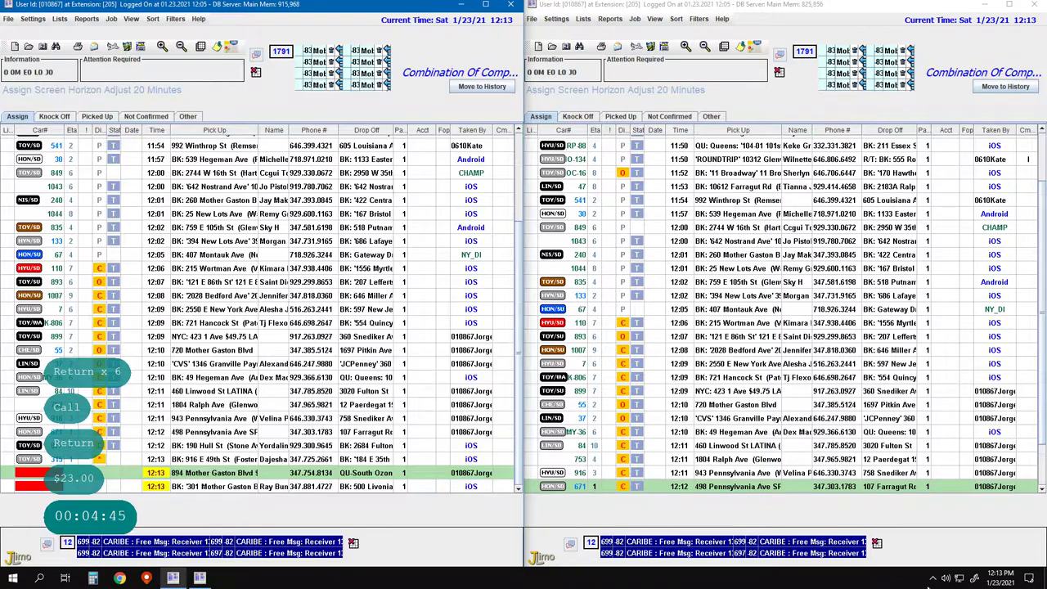
click(932, 578)
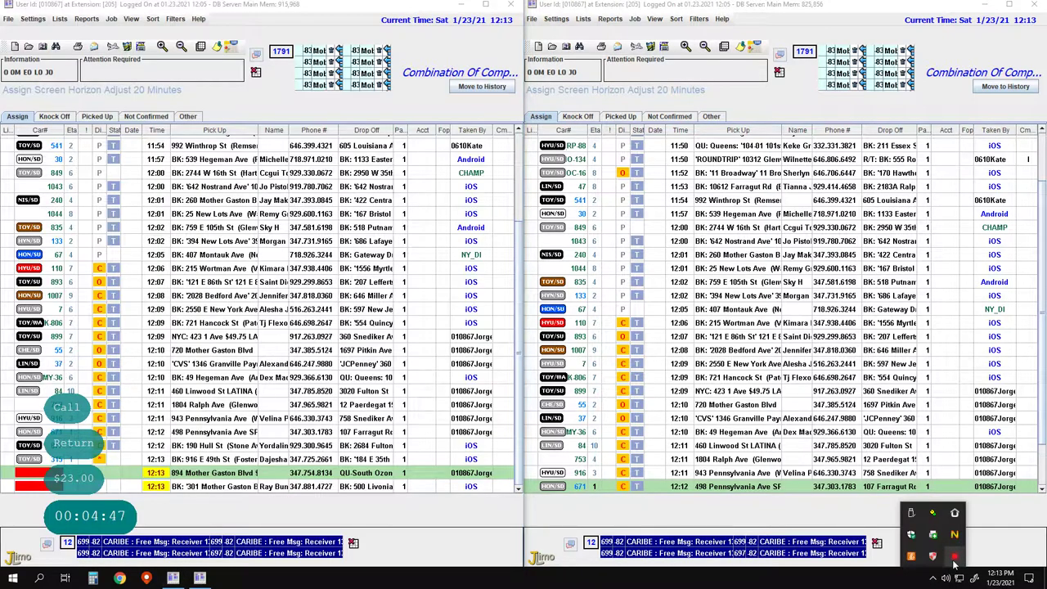